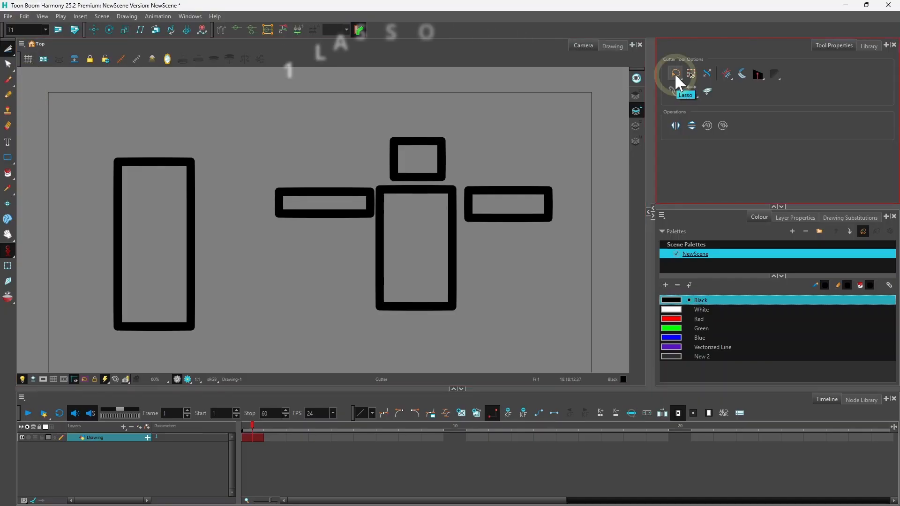
# With the Cutter in Lasso mode, encircle and delete the left arm rectangle and the small head rectangle of the figure.
pyautogui.moveTo(675, 74); pyautogui.dragTo(685, 95)
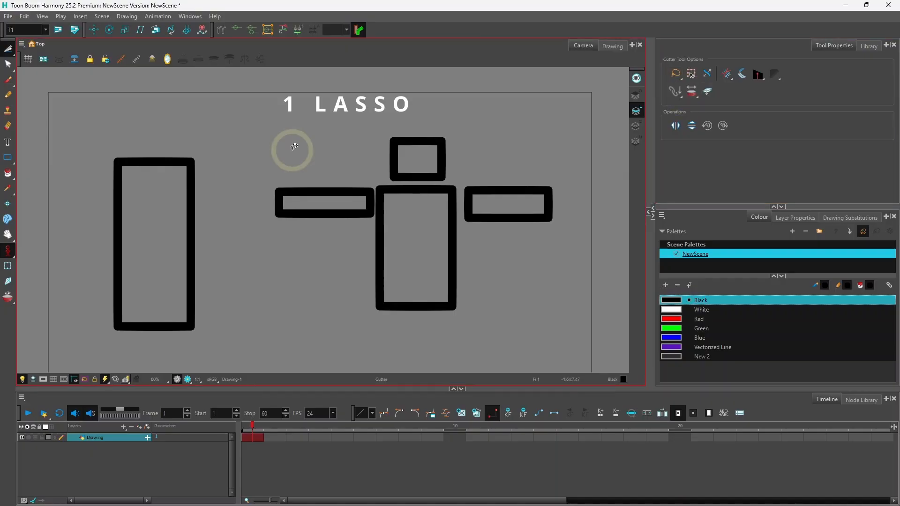
pyautogui.moveTo(294, 148)
pyautogui.mouseDown()
pyautogui.moveTo(263, 215)
pyautogui.moveTo(296, 246)
pyautogui.moveTo(348, 244)
pyautogui.moveTo(366, 230)
pyautogui.moveTo(373, 167)
pyautogui.moveTo(342, 152)
pyautogui.moveTo(250, 170)
pyautogui.mouseUp()
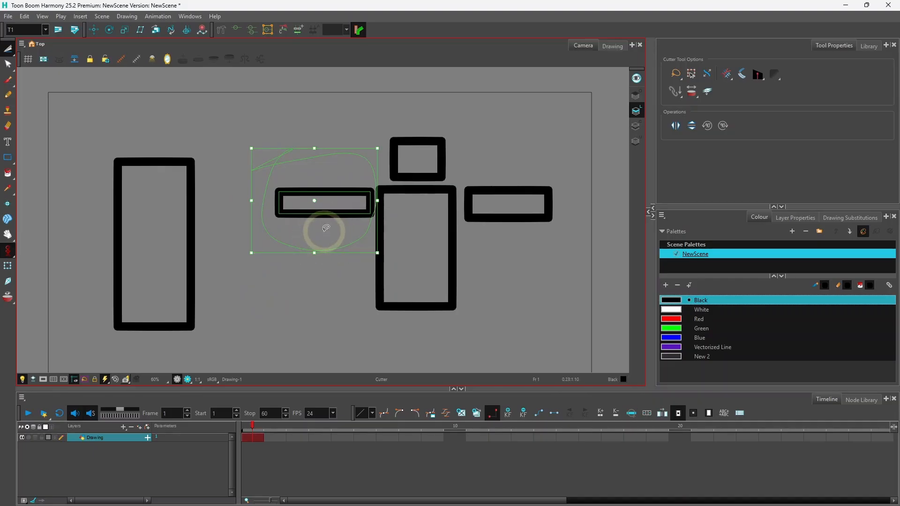
pyautogui.press('Delete')
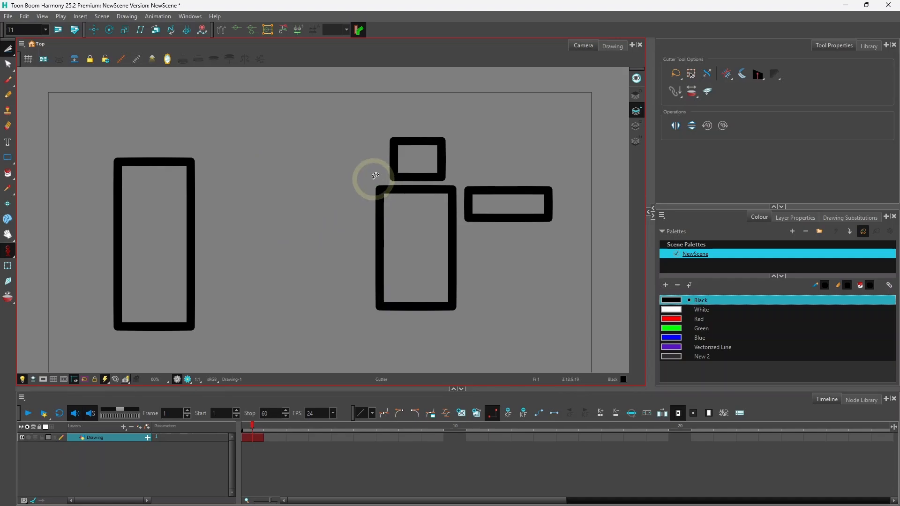
pyautogui.moveTo(375, 177)
pyautogui.mouseDown()
pyautogui.moveTo(395, 183)
pyautogui.moveTo(468, 171)
pyautogui.moveTo(388, 123)
pyautogui.moveTo(369, 186)
pyautogui.mouseUp()
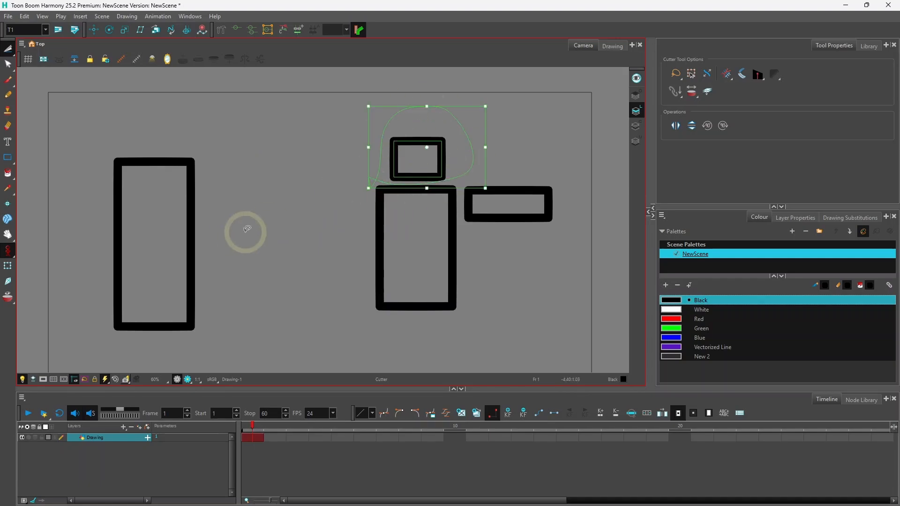
pyautogui.press('Delete')
# Switch the Cutter to Marquee and delete the tall standalone rectangle and the lower part of the figure's body rectangle.
pyautogui.click(677, 74)
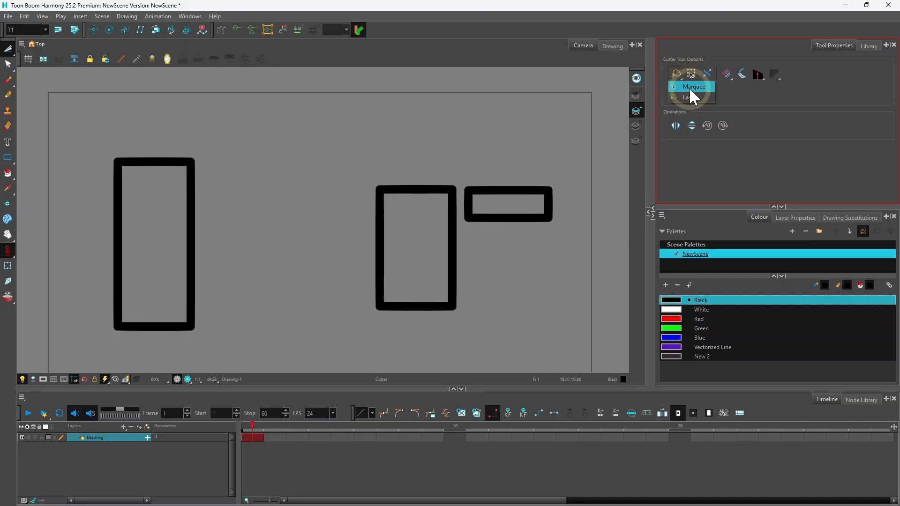
pyautogui.click(689, 88)
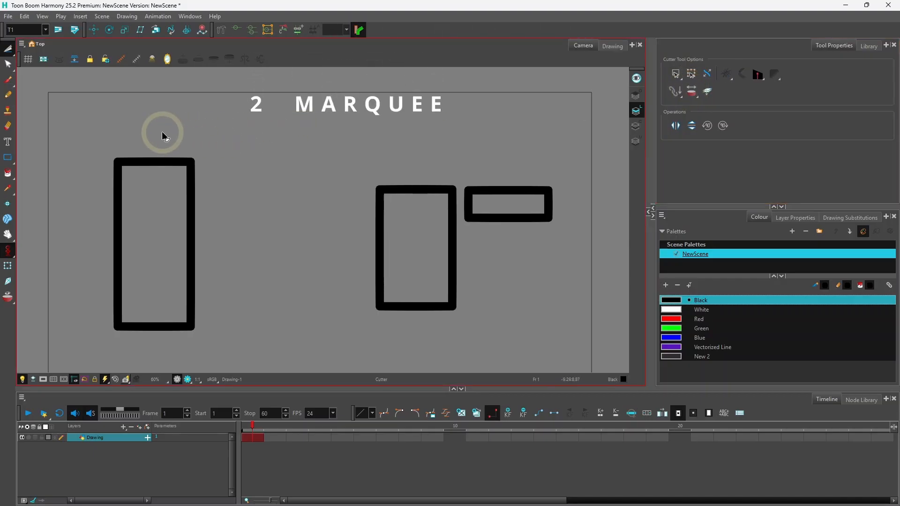
pyautogui.moveTo(78, 121); pyautogui.dragTo(154, 181)
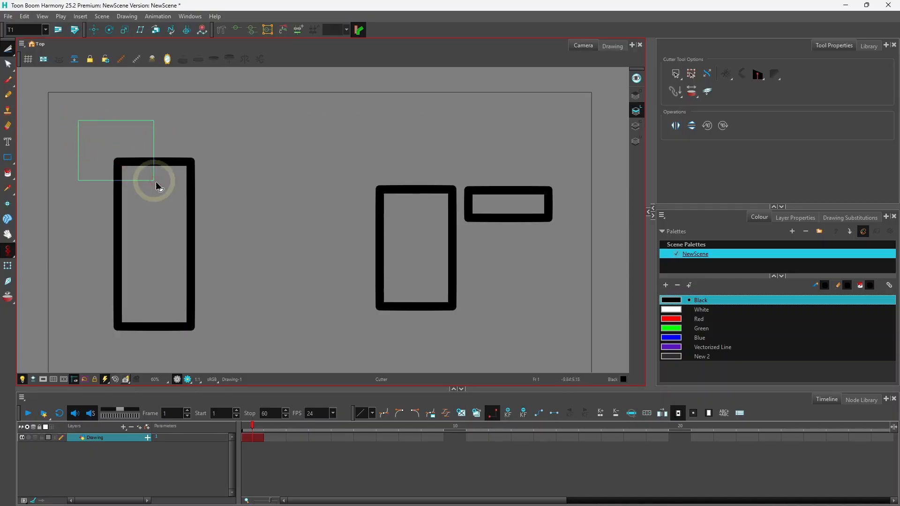
pyautogui.moveTo(228, 260); pyautogui.dragTo(248, 346)
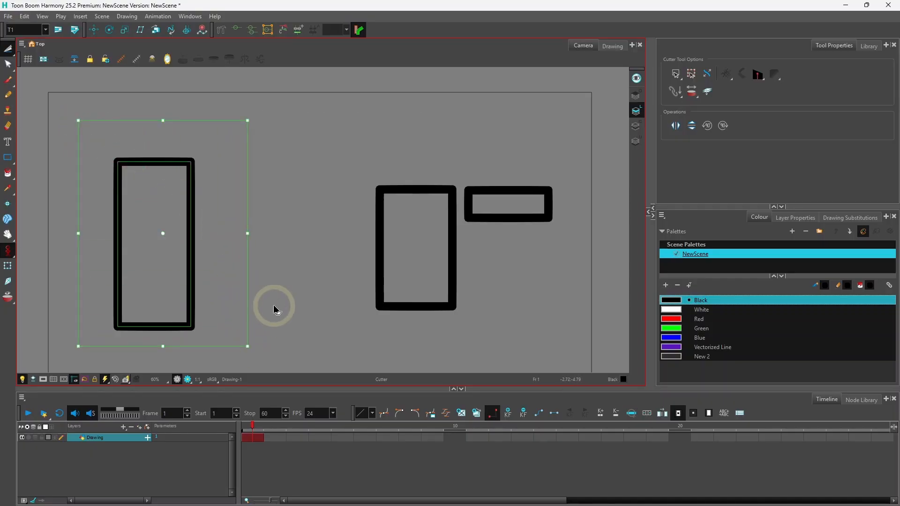
pyautogui.press('Delete')
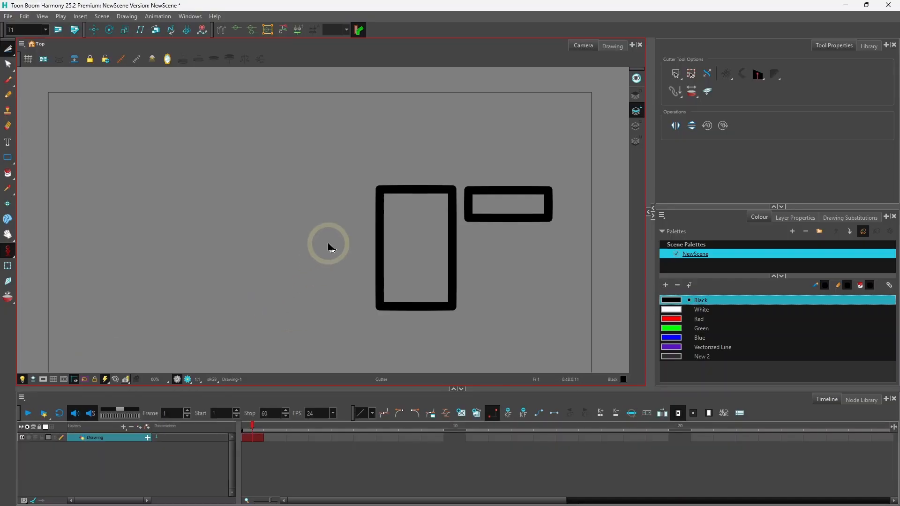
pyautogui.moveTo(480, 334); pyautogui.dragTo(491, 334)
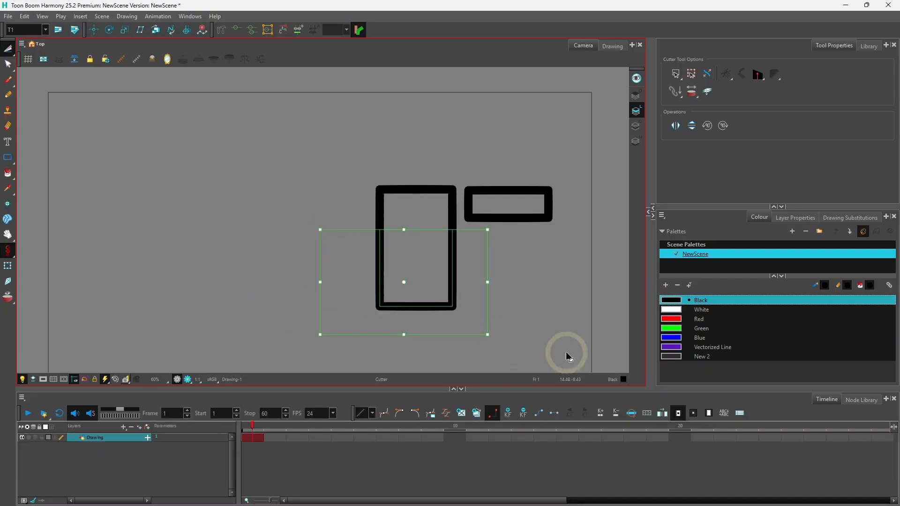
pyautogui.press('Delete')
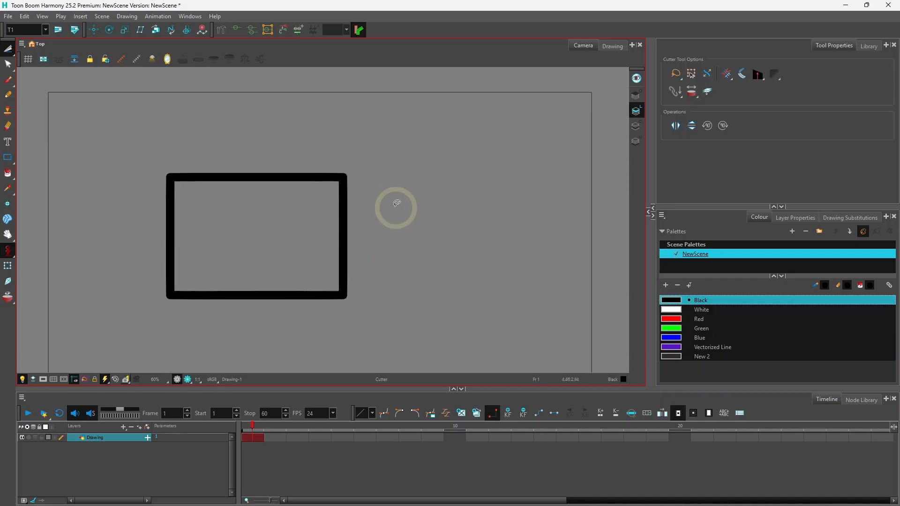
# Lasso the whole black rectangle, move it up and to the right toward the frame's centre, and deselect it.
pyautogui.moveTo(393, 200)
pyautogui.mouseDown()
pyautogui.moveTo(333, 150)
pyautogui.moveTo(214, 127)
pyautogui.moveTo(141, 149)
pyautogui.moveTo(121, 283)
pyautogui.moveTo(159, 349)
pyautogui.moveTo(267, 362)
pyautogui.moveTo(328, 321)
pyautogui.moveTo(371, 270)
pyautogui.moveTo(387, 156)
pyautogui.mouseUp()
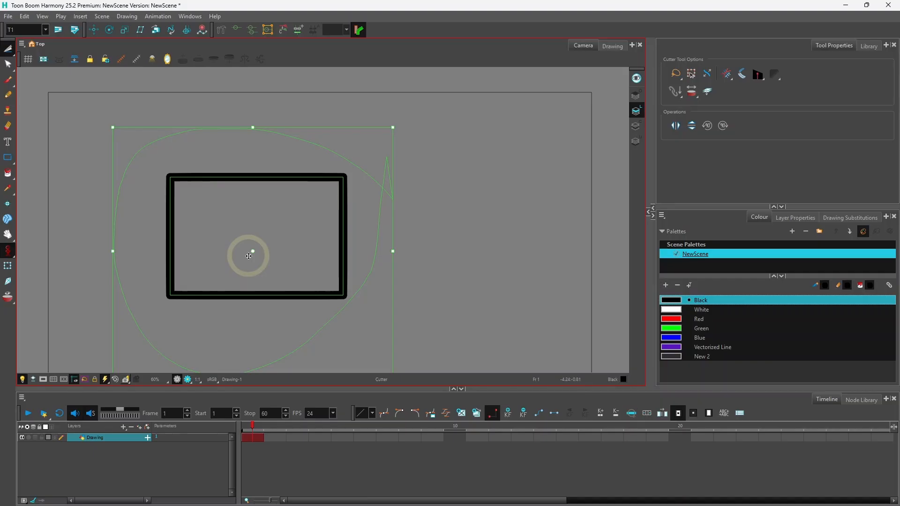
pyautogui.moveTo(249, 255); pyautogui.dragTo(348, 221)
pyautogui.click(525, 202)
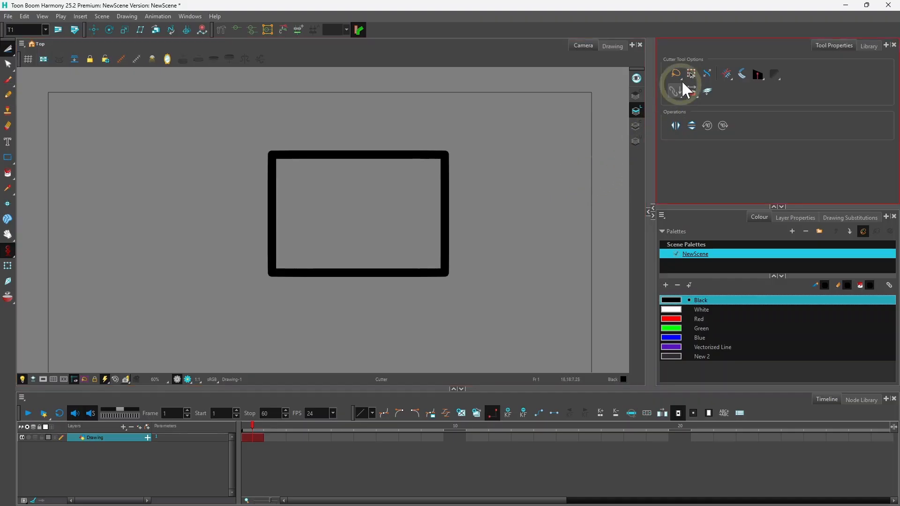
# Cut off the upper half of the rectangle with the lasso, move it to the frame's upper-left corner, and delete it.
pyautogui.moveTo(488, 154)
pyautogui.mouseDown()
pyautogui.moveTo(415, 115)
pyautogui.moveTo(303, 111)
pyautogui.moveTo(242, 137)
pyautogui.moveTo(231, 177)
pyautogui.moveTo(275, 206)
pyautogui.moveTo(377, 223)
pyautogui.moveTo(469, 208)
pyautogui.moveTo(484, 182)
pyautogui.moveTo(471, 129)
pyautogui.moveTo(480, 149)
pyautogui.mouseUp()
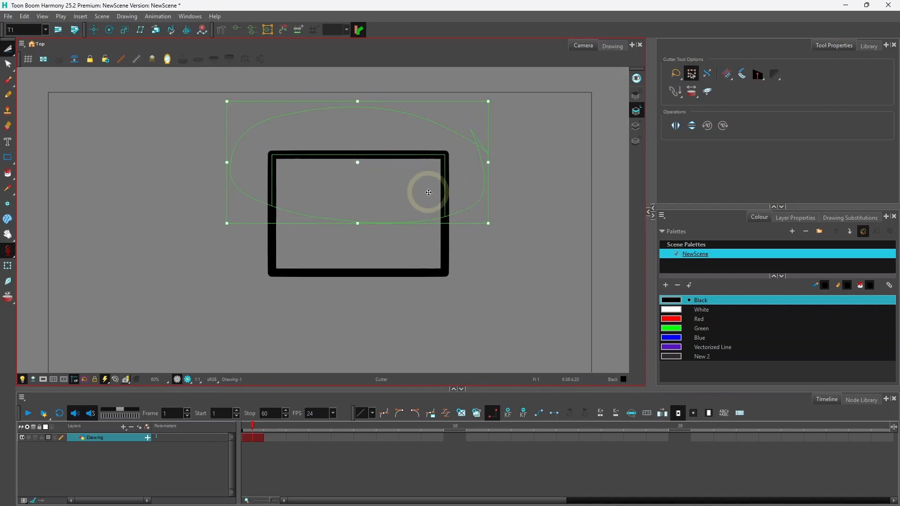
pyautogui.moveTo(428, 193)
pyautogui.mouseDown()
pyautogui.moveTo(277, 191)
pyautogui.moveTo(215, 201)
pyautogui.moveTo(218, 224)
pyautogui.mouseUp()
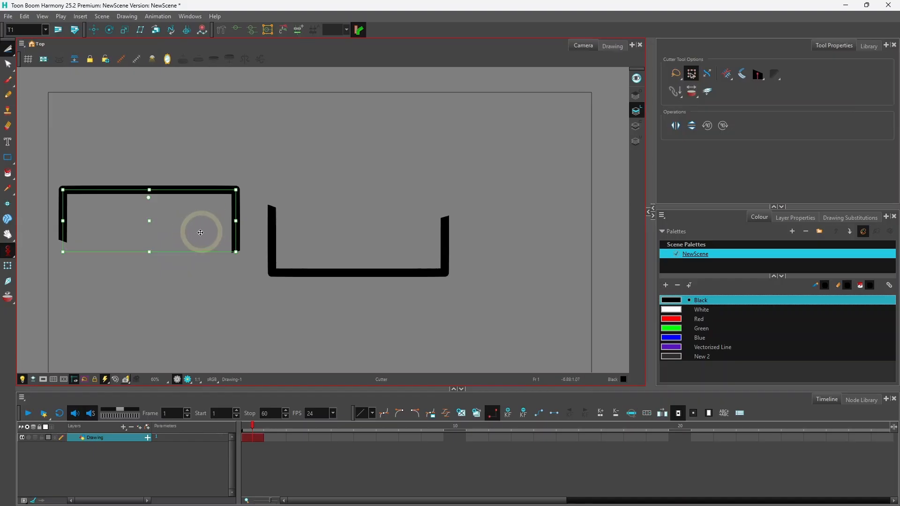
pyautogui.moveTo(200, 225); pyautogui.dragTo(187, 146)
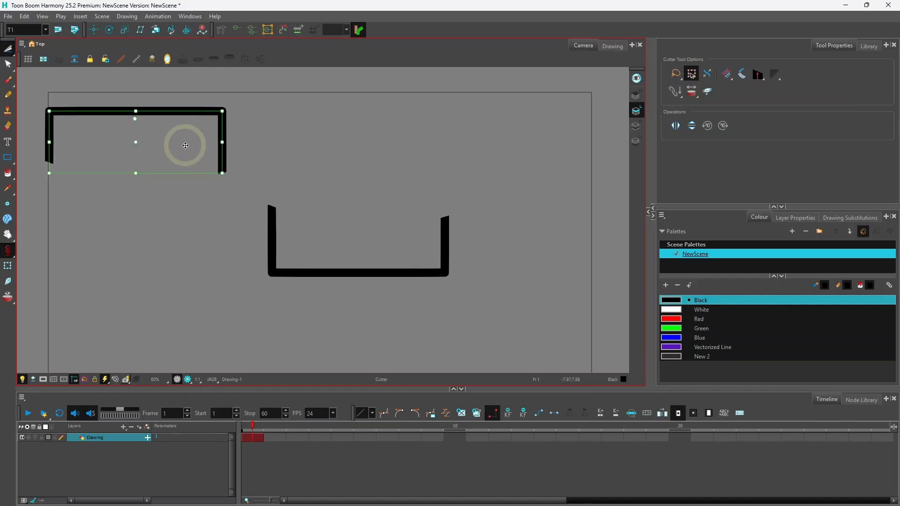
pyautogui.press('Delete')
pyautogui.moveTo(233, 185)
pyautogui.mouseDown()
pyautogui.moveTo(330, 212)
pyautogui.moveTo(313, 323)
pyautogui.moveTo(217, 250)
pyautogui.moveTo(233, 186)
pyautogui.mouseUp()
pyautogui.moveTo(261, 241); pyautogui.dragTo(160, 213)
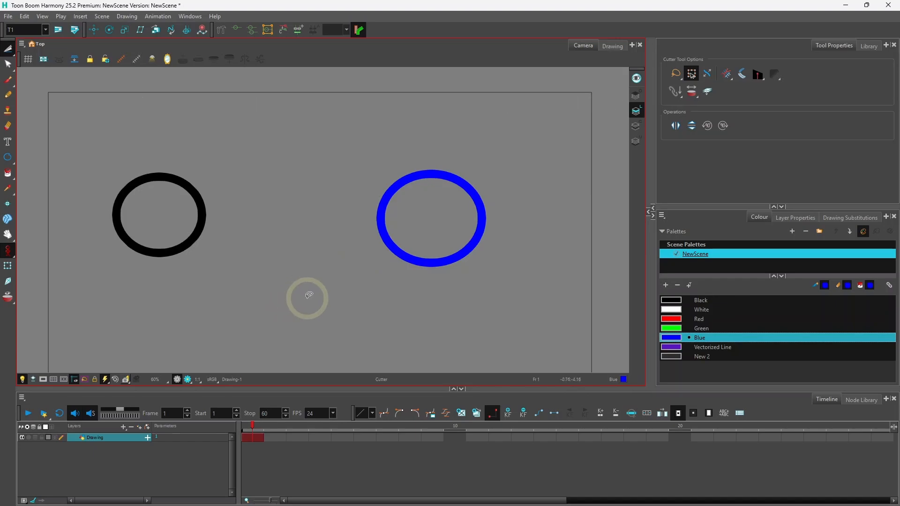
# With line thickness scaling enabled, cut and enlarge the blue circle's upper half, place it over the lower arc, and delete that lower arc.
pyautogui.click(707, 73)
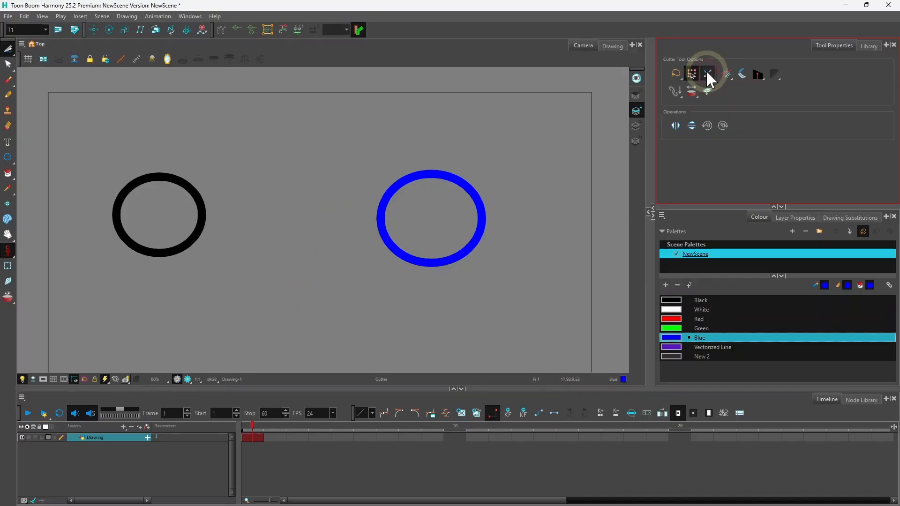
pyautogui.moveTo(353, 181)
pyautogui.mouseDown()
pyautogui.moveTo(370, 166)
pyautogui.moveTo(444, 147)
pyautogui.moveTo(495, 161)
pyautogui.moveTo(520, 213)
pyautogui.moveTo(317, 227)
pyautogui.moveTo(359, 176)
pyautogui.mouseUp()
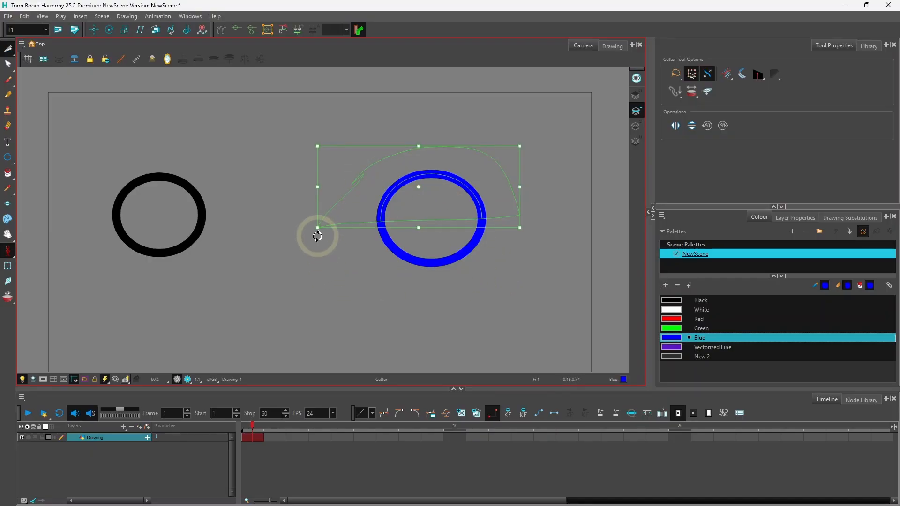
pyautogui.moveTo(318, 230); pyautogui.dragTo(256, 318)
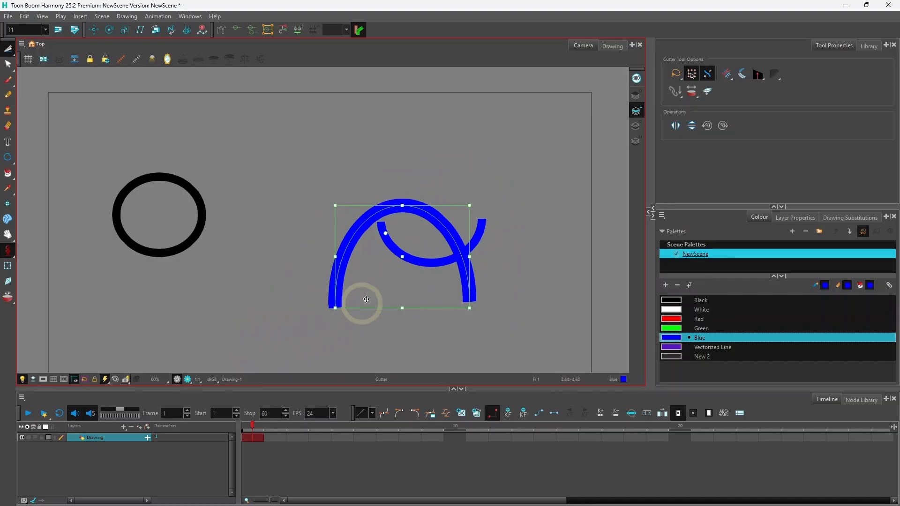
pyautogui.moveTo(334, 207); pyautogui.dragTo(266, 134)
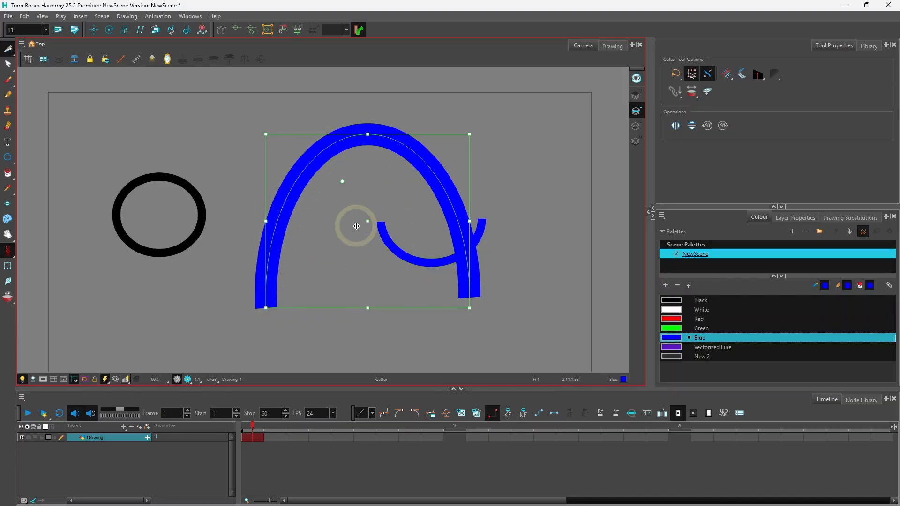
pyautogui.moveTo(357, 227); pyautogui.dragTo(427, 184)
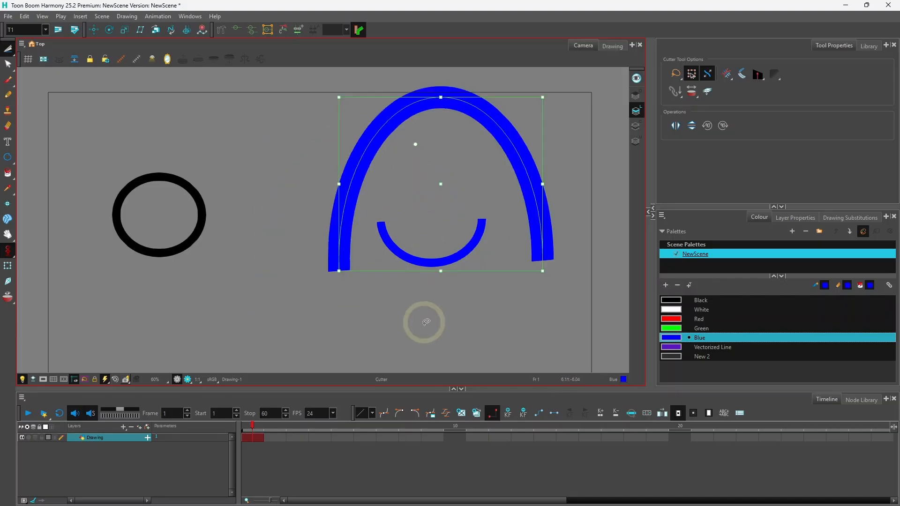
pyautogui.click(448, 300)
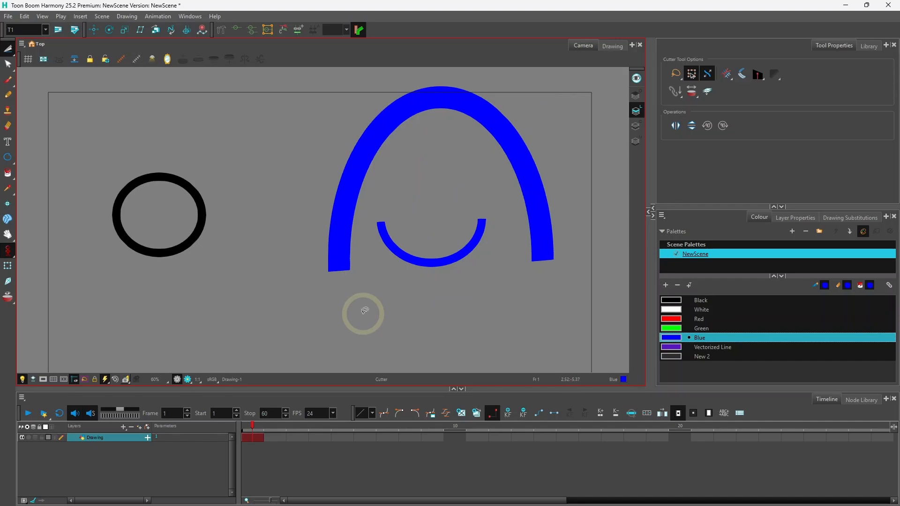
pyautogui.moveTo(390, 311)
pyautogui.mouseDown()
pyautogui.moveTo(399, 317)
pyautogui.moveTo(368, 227)
pyautogui.moveTo(506, 251)
pyautogui.moveTo(361, 303)
pyautogui.mouseUp()
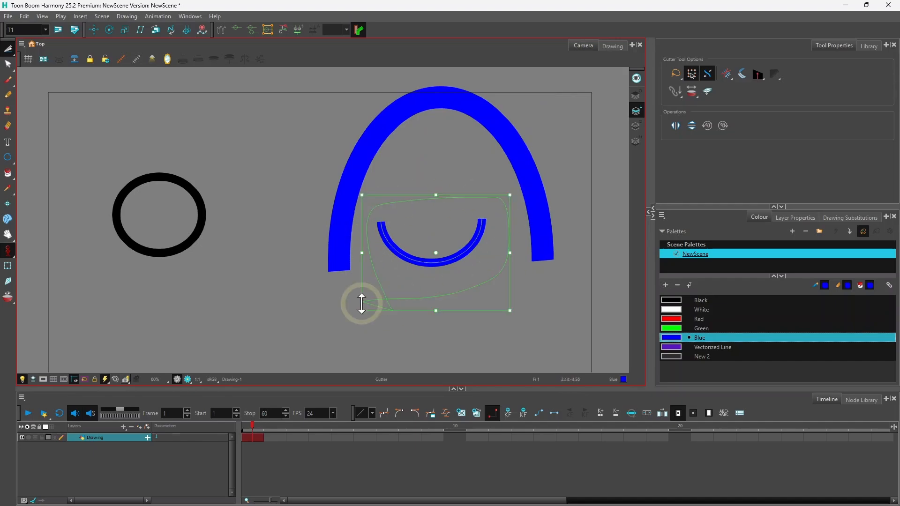
pyautogui.press('Delete')
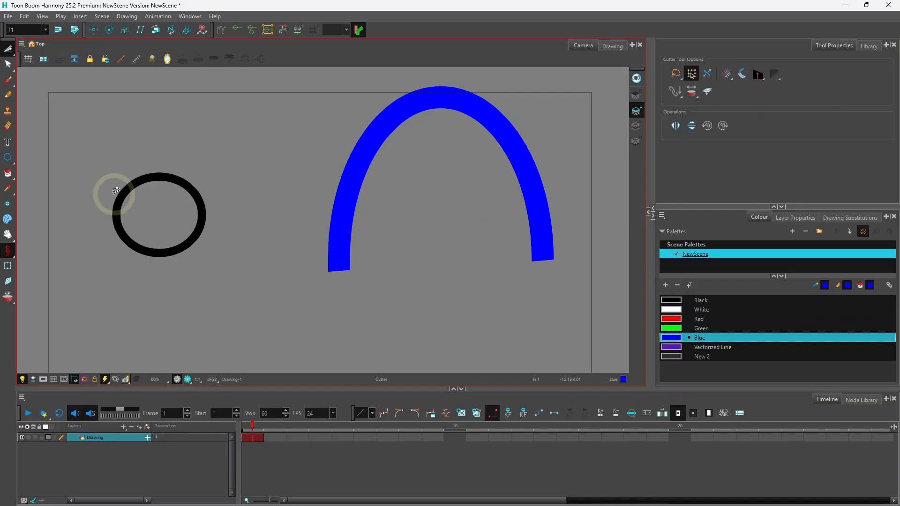
# With line thickness scaling off, cut, enlarge and reposition the black circle's lower half, and delete its remaining upper arc.
pyautogui.moveTo(77, 233)
pyautogui.mouseDown()
pyautogui.moveTo(206, 210)
pyautogui.moveTo(239, 224)
pyautogui.moveTo(162, 282)
pyautogui.moveTo(93, 281)
pyautogui.moveTo(78, 232)
pyautogui.mouseUp()
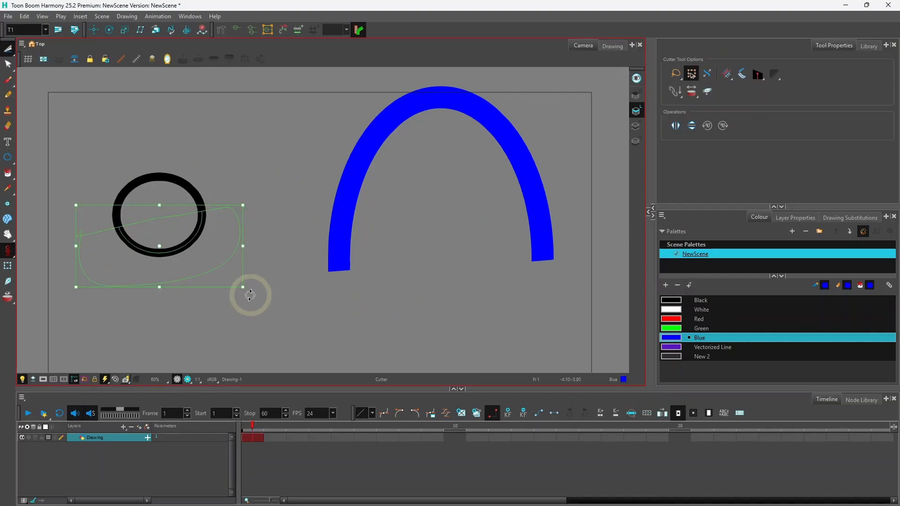
pyautogui.moveTo(240, 286); pyautogui.dragTo(360, 378)
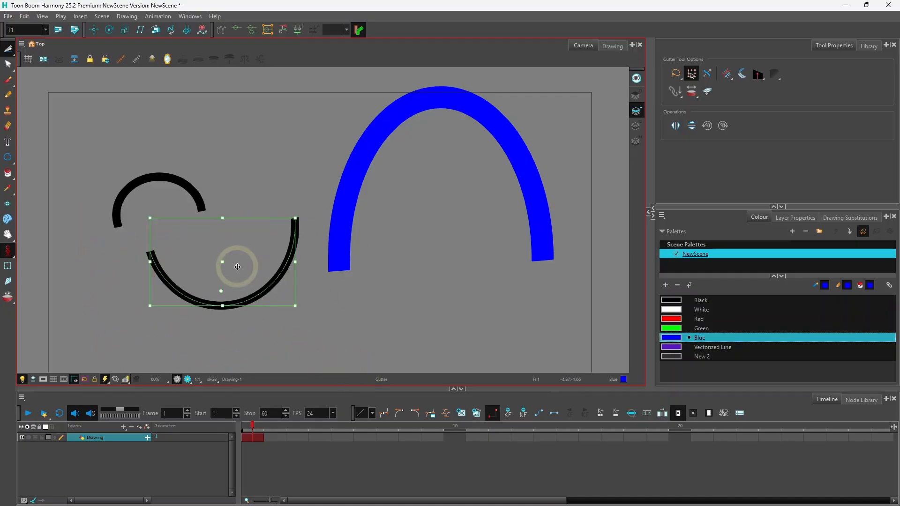
pyautogui.moveTo(237, 267); pyautogui.dragTo(198, 271)
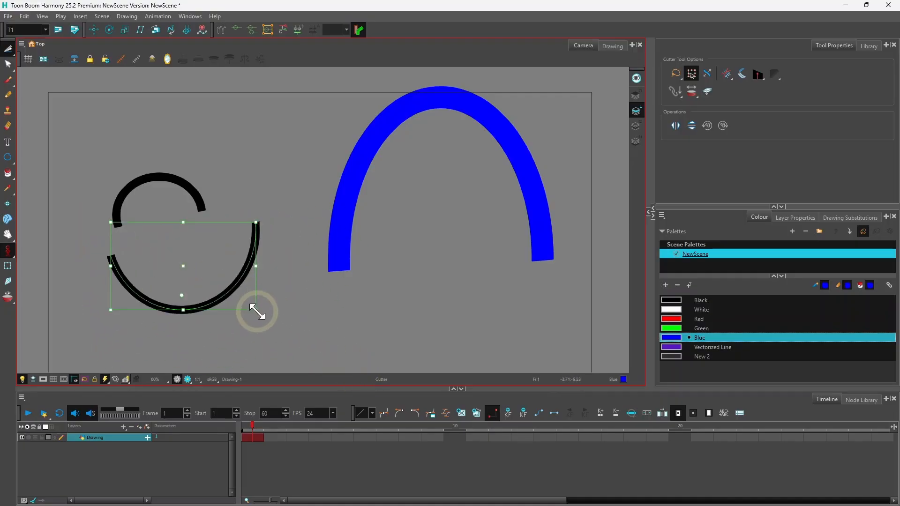
pyautogui.moveTo(257, 312); pyautogui.dragTo(280, 331)
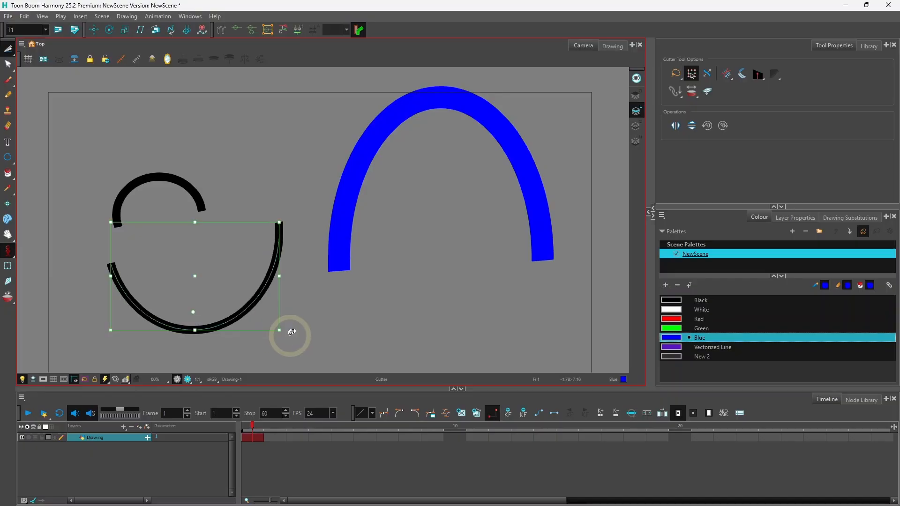
pyautogui.moveTo(200, 280); pyautogui.dragTo(188, 268)
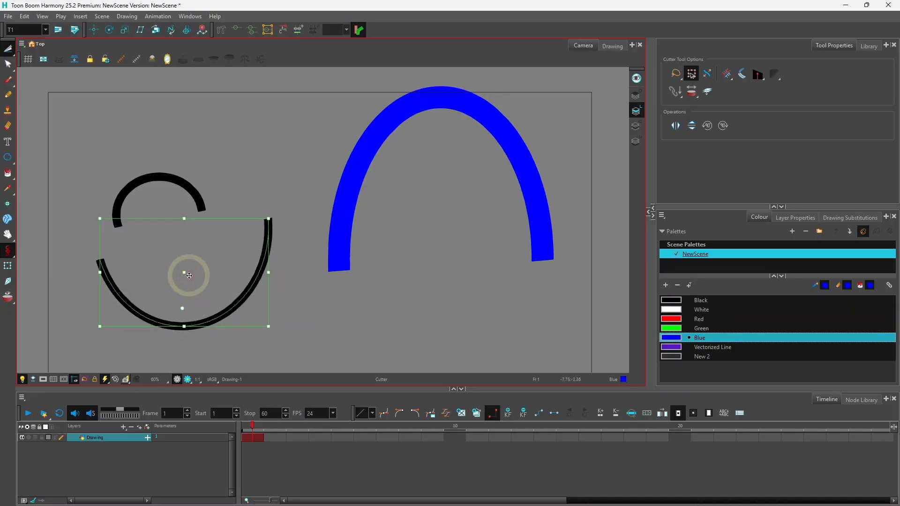
pyautogui.click(299, 322)
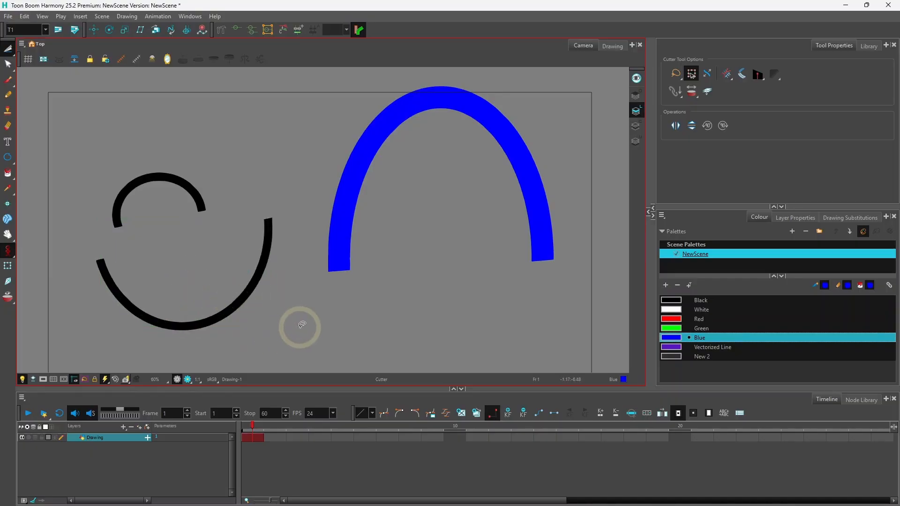
pyautogui.moveTo(170, 261)
pyautogui.mouseDown()
pyautogui.moveTo(206, 167)
pyautogui.moveTo(90, 189)
pyautogui.moveTo(180, 251)
pyautogui.mouseUp()
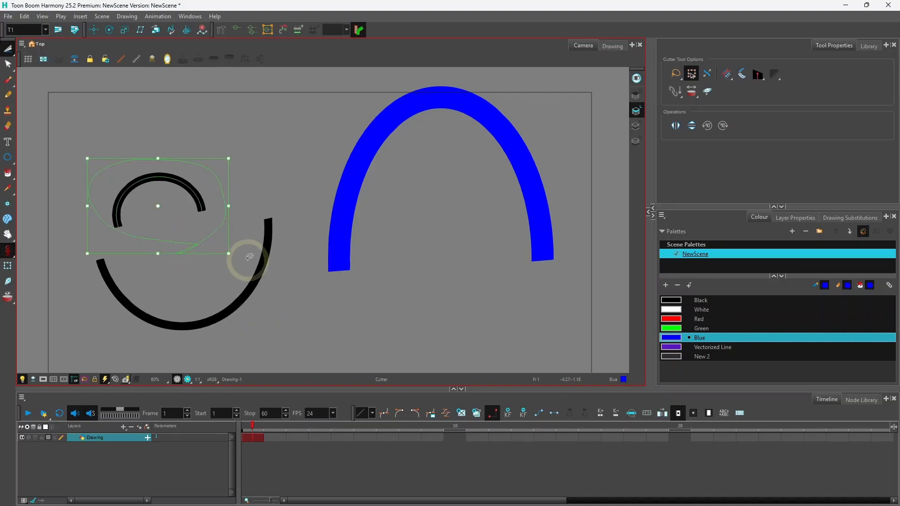
pyautogui.press('Delete')
pyautogui.moveTo(299, 144)
pyautogui.mouseDown()
pyautogui.moveTo(322, 145)
pyautogui.moveTo(302, 187)
pyautogui.mouseUp()
pyautogui.moveTo(451, 325)
pyautogui.mouseDown()
pyautogui.moveTo(570, 385)
pyautogui.moveTo(593, 328)
pyautogui.mouseUp()
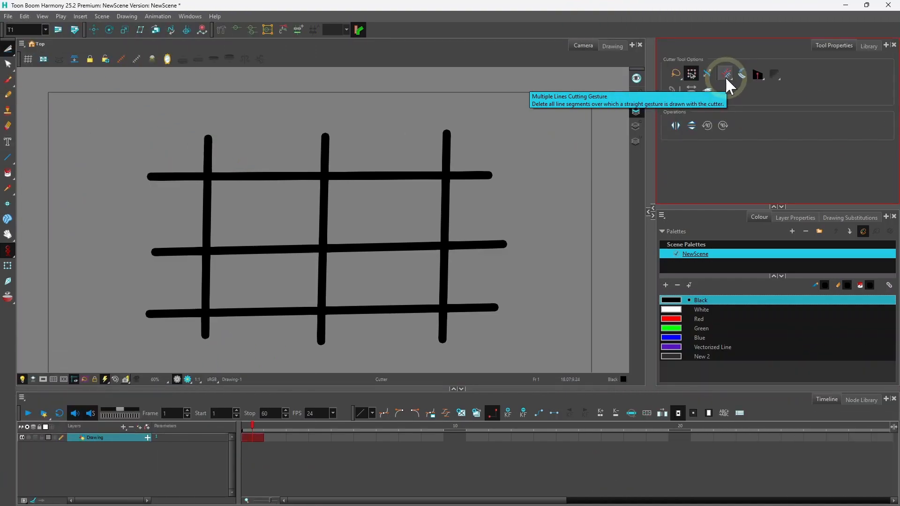
# Using the Single Line Cutting Gesture, trim the grid's upper-left horizontal overhang and the upper overhangs of the three vertical lines.
pyautogui.moveTo(726, 78); pyautogui.dragTo(747, 91)
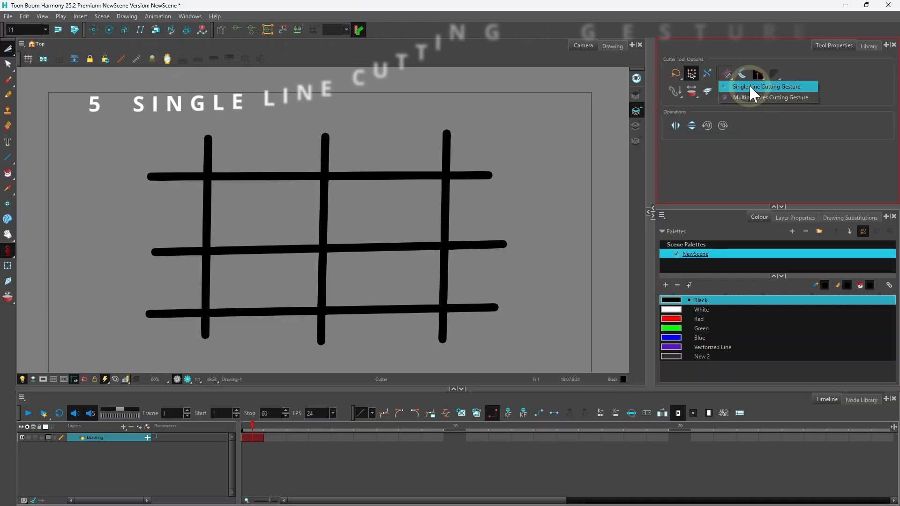
pyautogui.click(749, 87)
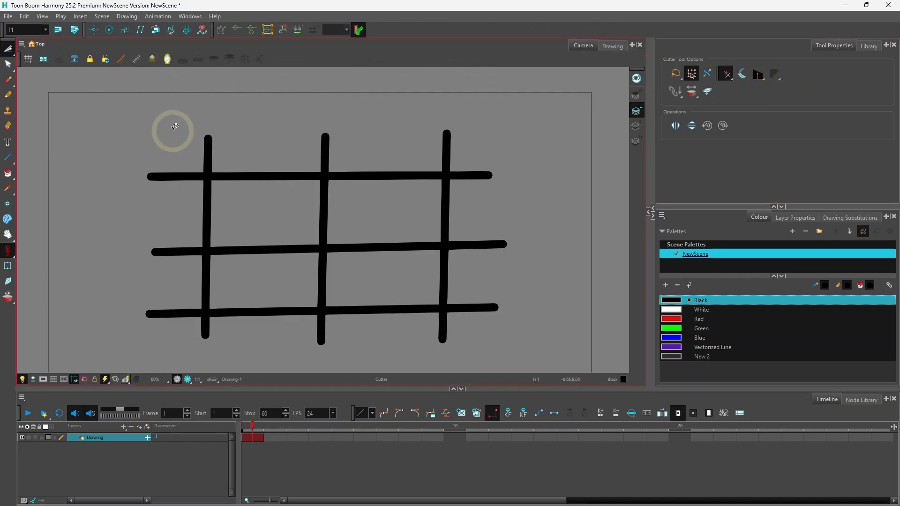
pyautogui.moveTo(177, 105); pyautogui.dragTo(181, 360)
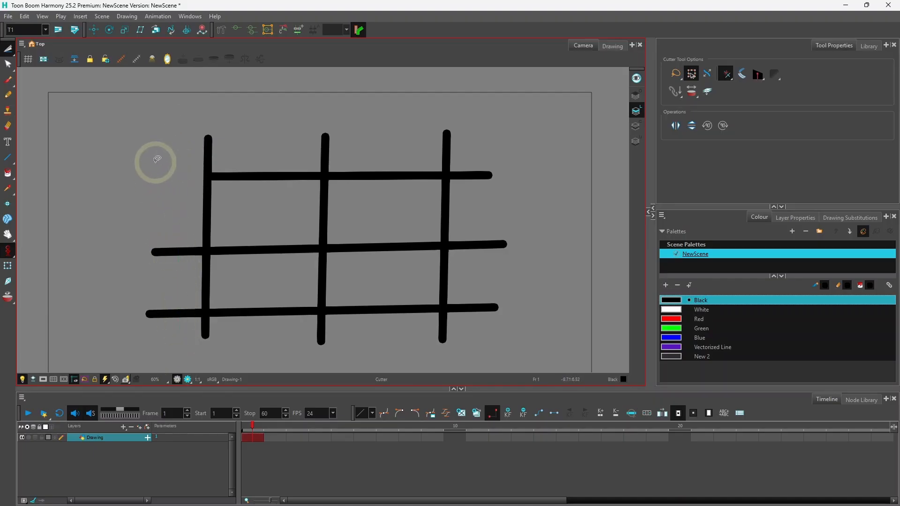
pyautogui.moveTo(157, 161)
pyautogui.mouseDown()
pyautogui.moveTo(394, 155)
pyautogui.moveTo(424, 180)
pyautogui.mouseUp()
pyautogui.moveTo(295, 153); pyautogui.dragTo(450, 144)
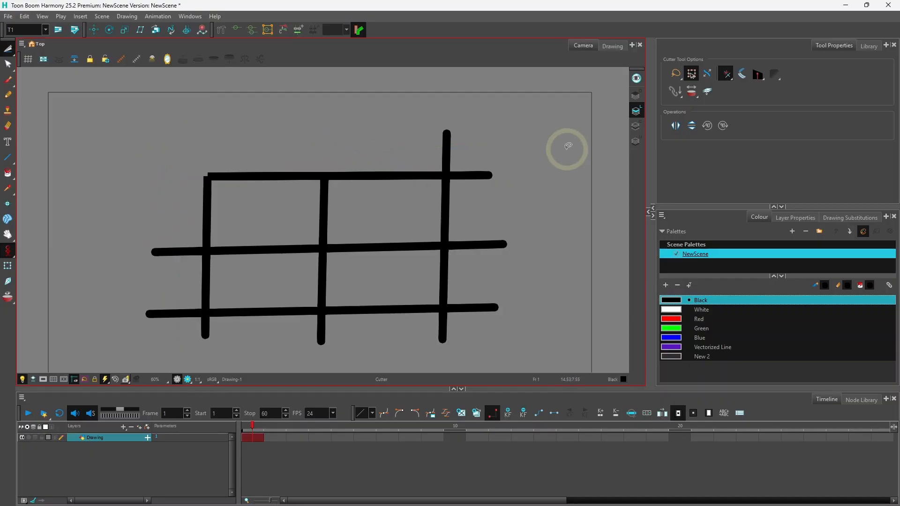
pyautogui.moveTo(383, 152); pyautogui.dragTo(520, 141)
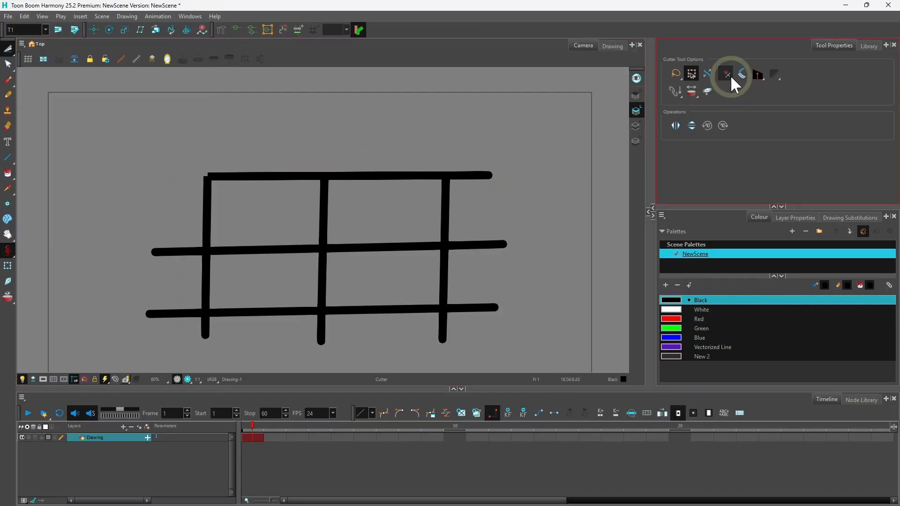
# With the Multiple Lines Cutting Gesture, trim the grid's right, left and lower overhangs and the vertical segments of both rows.
pyautogui.moveTo(731, 75); pyautogui.dragTo(769, 96)
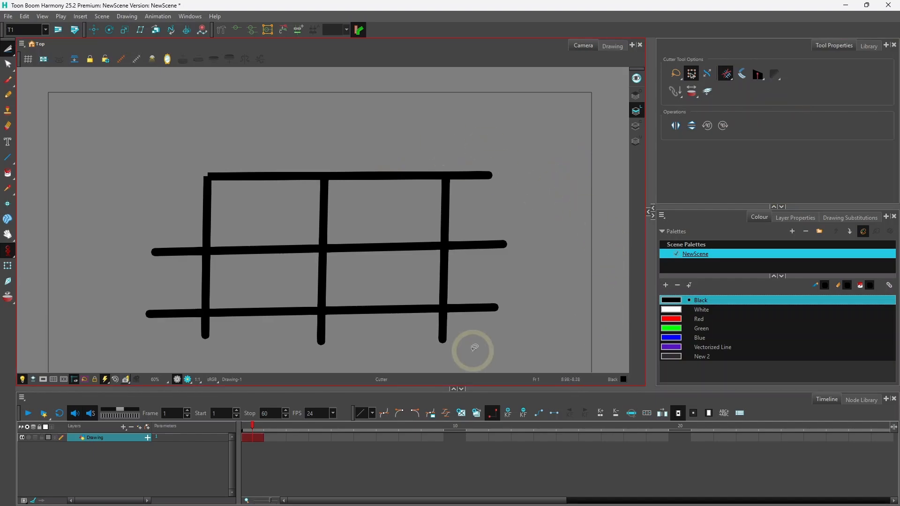
pyautogui.moveTo(472, 349); pyautogui.dragTo(484, 113)
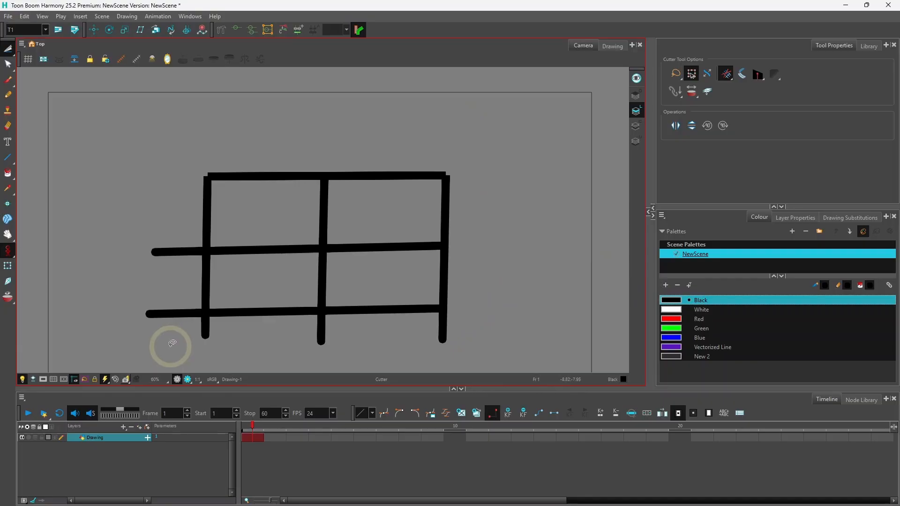
pyautogui.moveTo(169, 343); pyautogui.dragTo(169, 165)
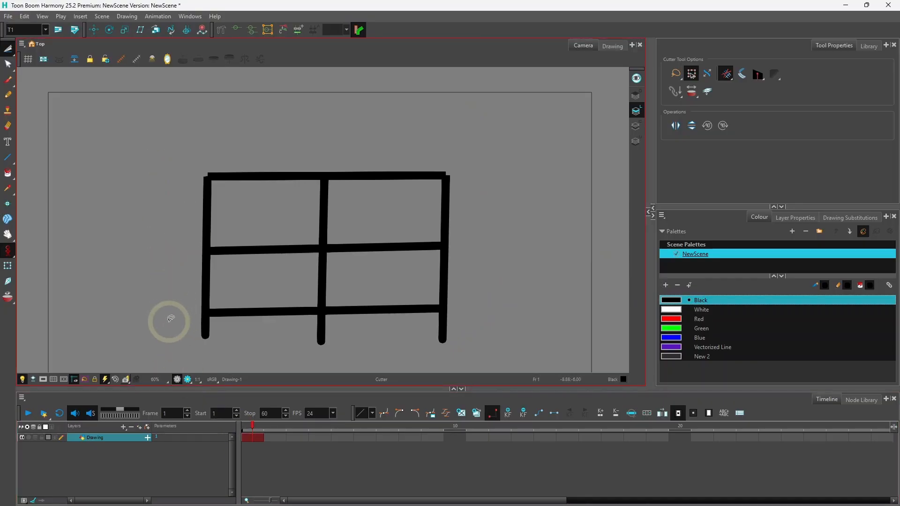
pyautogui.moveTo(168, 319); pyautogui.dragTo(529, 323)
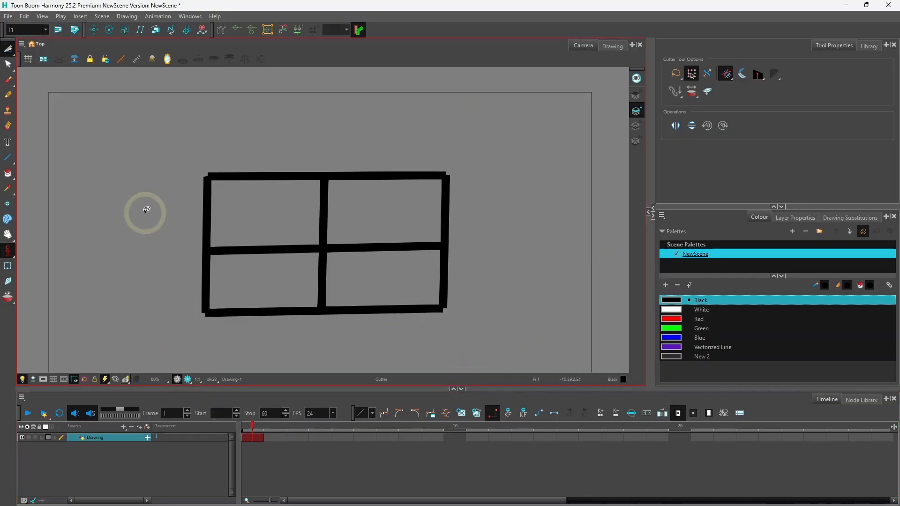
pyautogui.moveTo(145, 211); pyautogui.dragTo(469, 205)
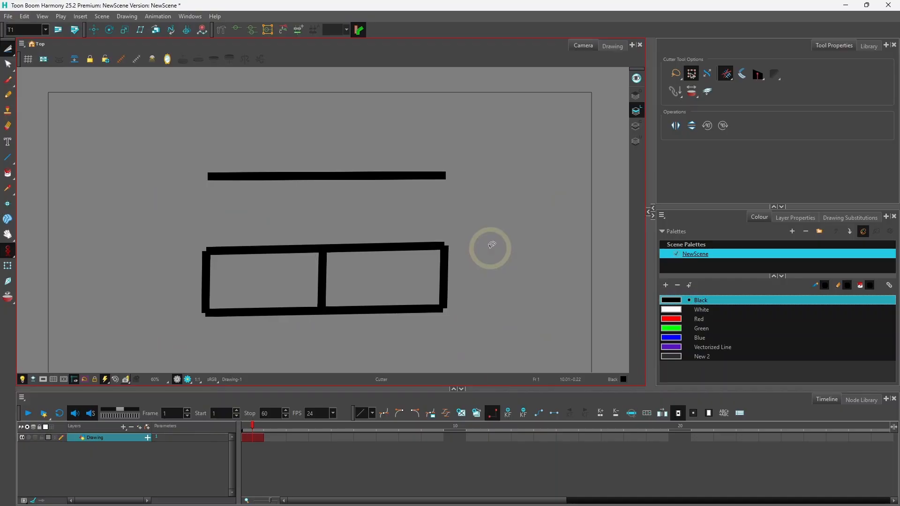
pyautogui.moveTo(151, 274); pyautogui.dragTo(515, 261)
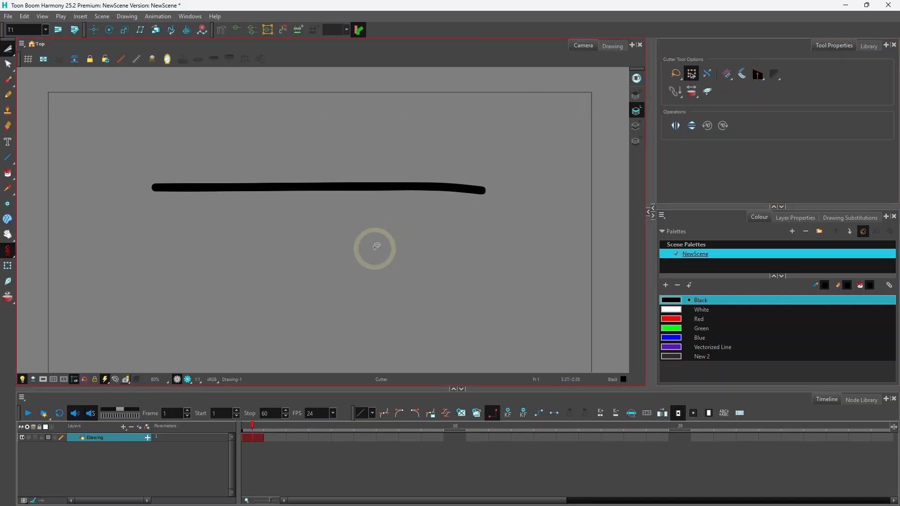
# Slice the black line near its middle without deleting any part, and move the left piece up and to the left with the Select tool.
pyautogui.click(741, 74)
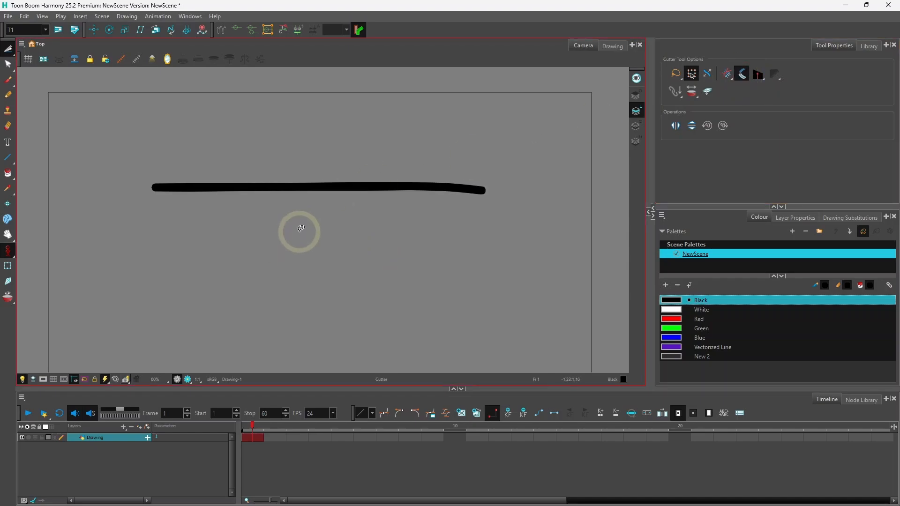
pyautogui.moveTo(299, 230); pyautogui.dragTo(325, 129)
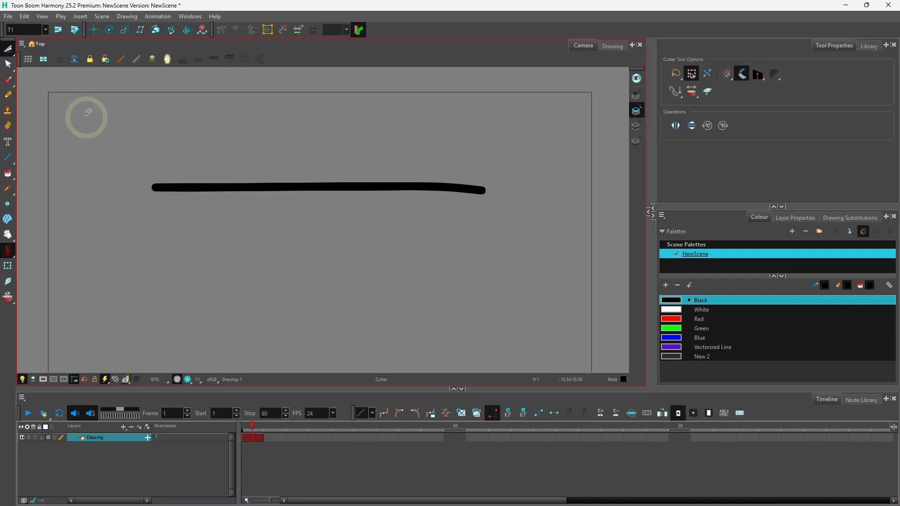
pyautogui.click(10, 48)
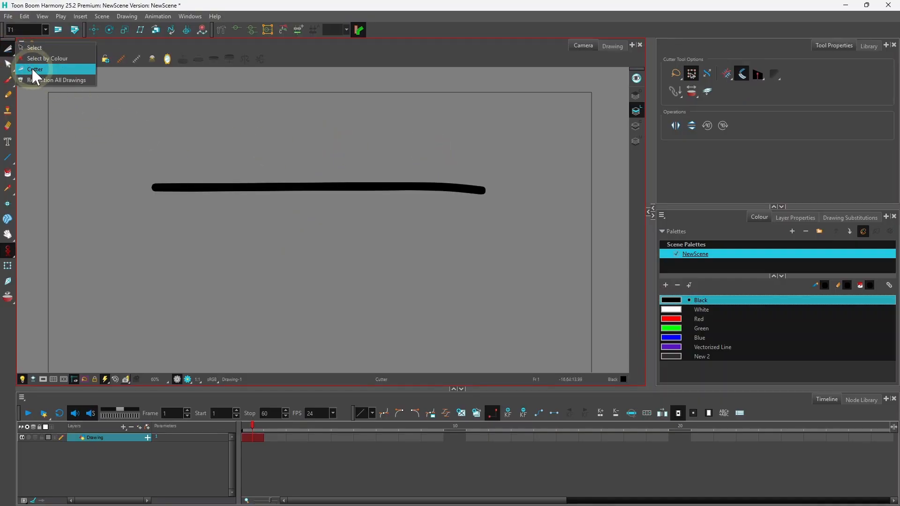
pyautogui.click(33, 48)
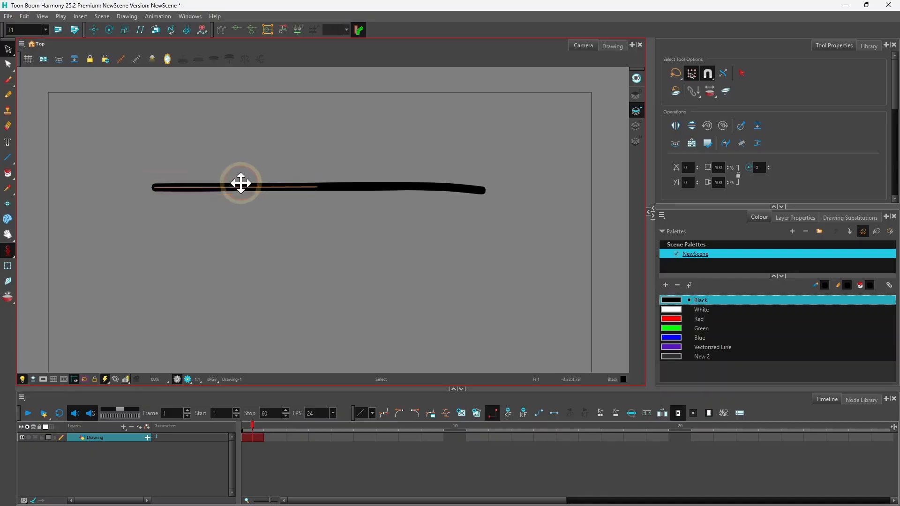
pyautogui.moveTo(240, 186); pyautogui.dragTo(184, 139)
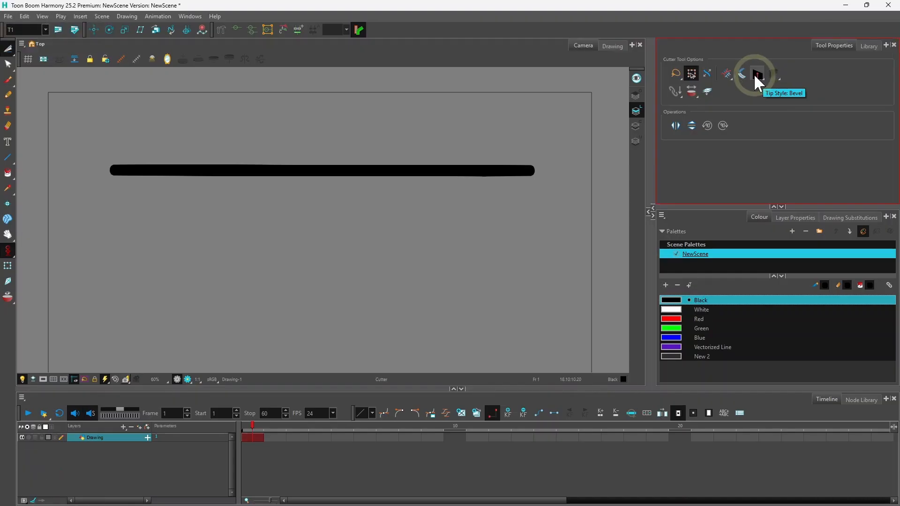
# Set the Cutter's tip style to Flat, lasso a short section from the middle of the black line, move it below the line and delete it.
pyautogui.click(757, 74)
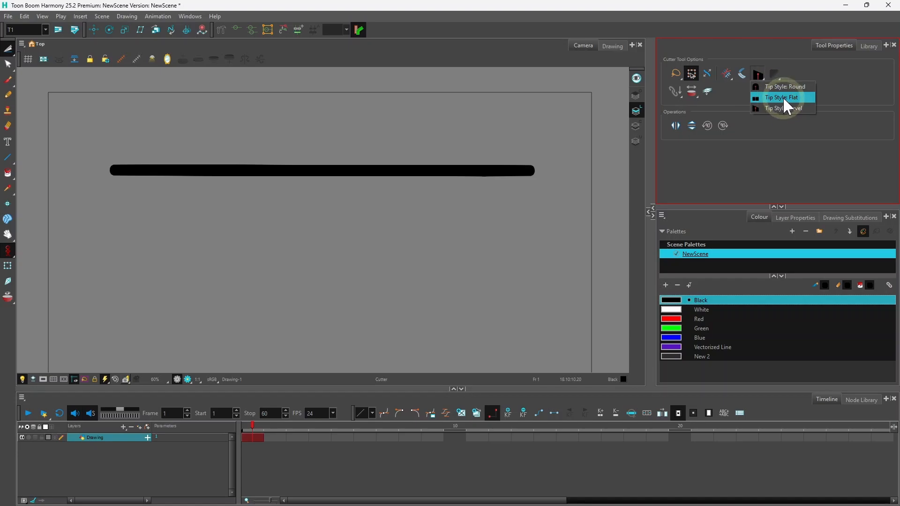
pyautogui.click(783, 97)
pyautogui.moveTo(319, 218)
pyautogui.mouseDown()
pyautogui.moveTo(318, 141)
pyautogui.moveTo(344, 138)
pyautogui.moveTo(347, 220)
pyautogui.moveTo(315, 213)
pyautogui.mouseUp()
pyautogui.moveTo(332, 181)
pyautogui.mouseDown()
pyautogui.moveTo(262, 273)
pyautogui.moveTo(268, 276)
pyautogui.mouseUp()
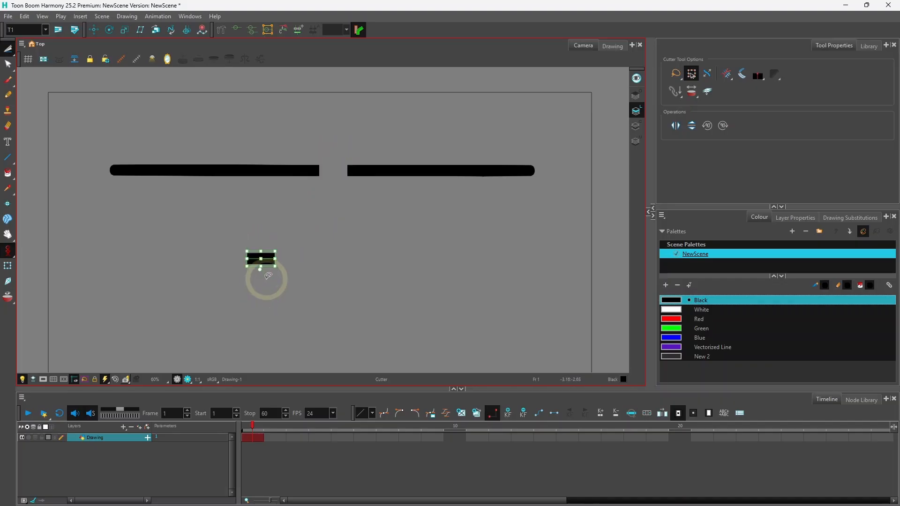
pyautogui.press('Delete')
# Set the tip style to Bevel, cut a short section out of the left line piece, move it down and to the right, and delete it.
pyautogui.press('2')
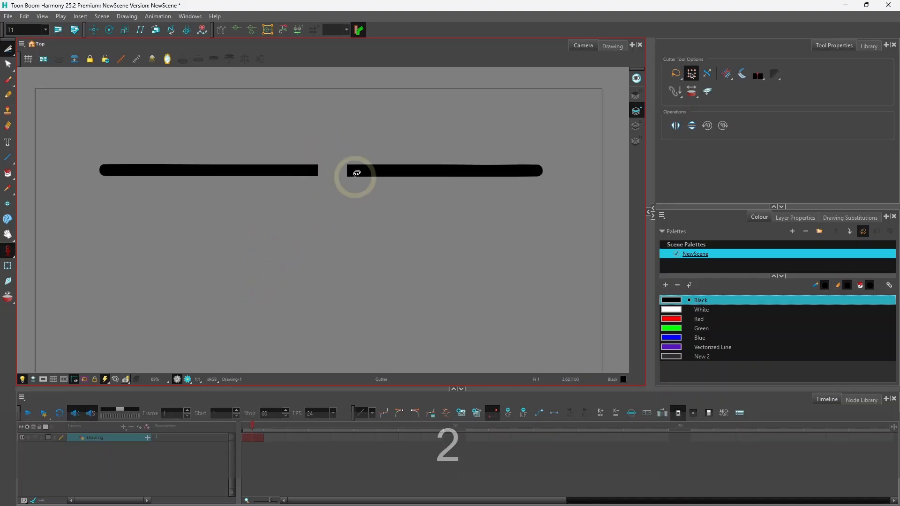
pyautogui.press('2')
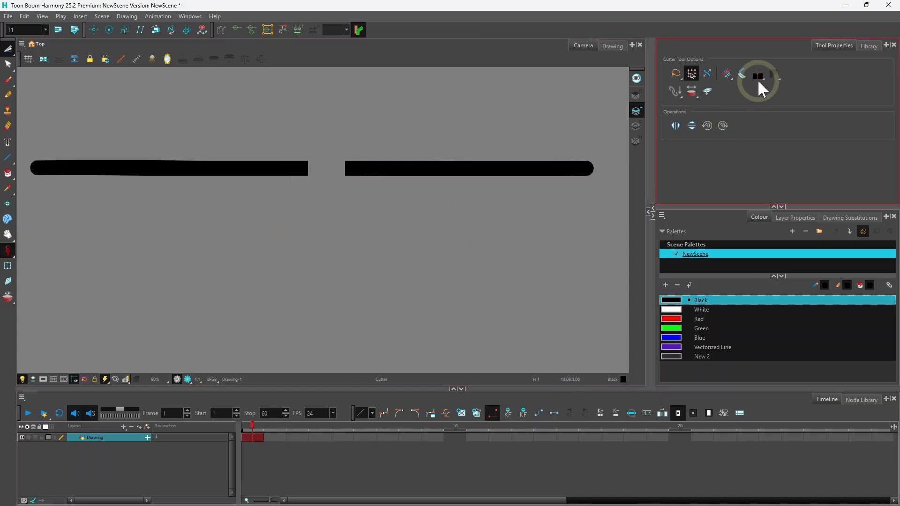
pyautogui.moveTo(759, 81); pyautogui.dragTo(784, 108)
pyautogui.moveTo(190, 219)
pyautogui.mouseDown()
pyautogui.moveTo(201, 131)
pyautogui.moveTo(223, 157)
pyautogui.moveTo(225, 214)
pyautogui.moveTo(192, 216)
pyautogui.mouseUp()
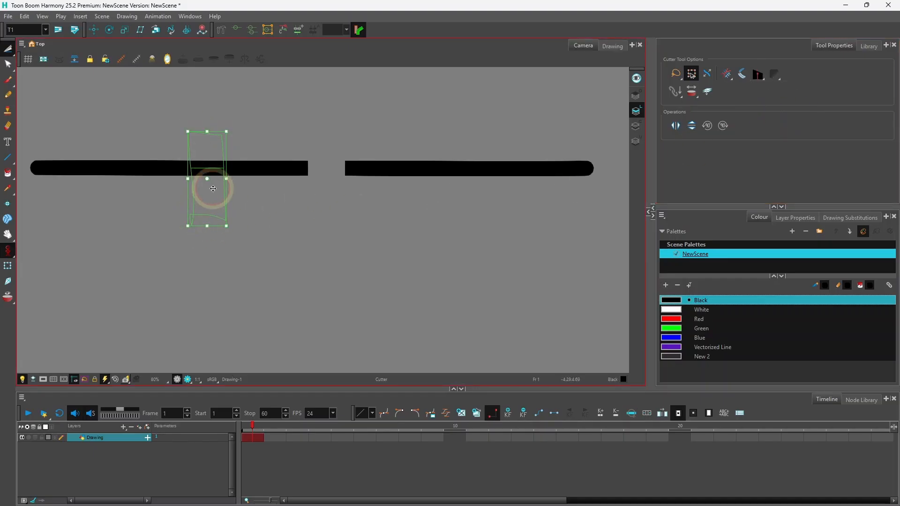
pyautogui.moveTo(211, 184); pyautogui.dragTo(309, 294)
pyautogui.press('Delete')
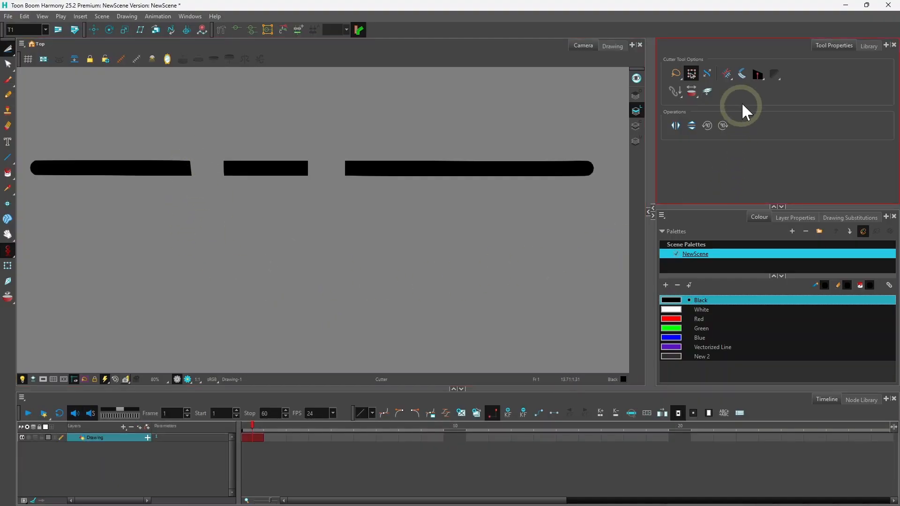
# Set the tip style to Round, cut a short section out of the right line piece, move it down and to the left, and delete it.
pyautogui.click(757, 75)
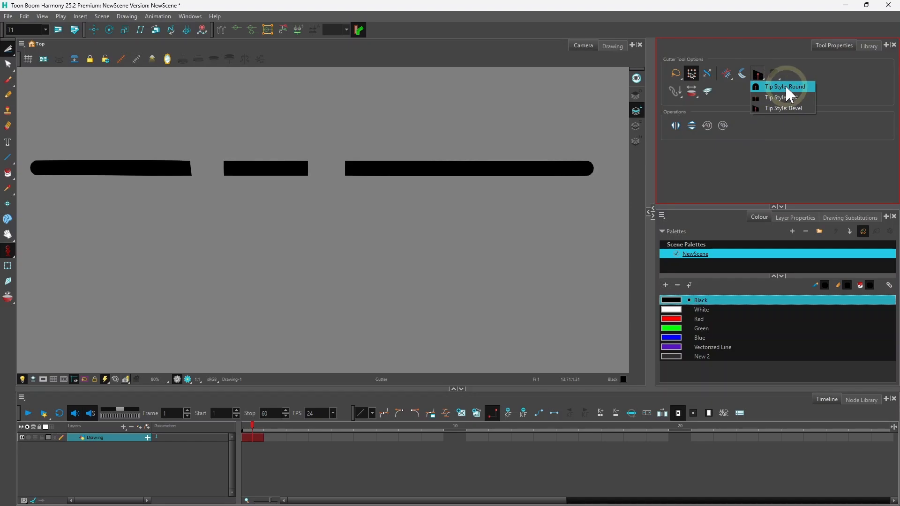
pyautogui.click(787, 84)
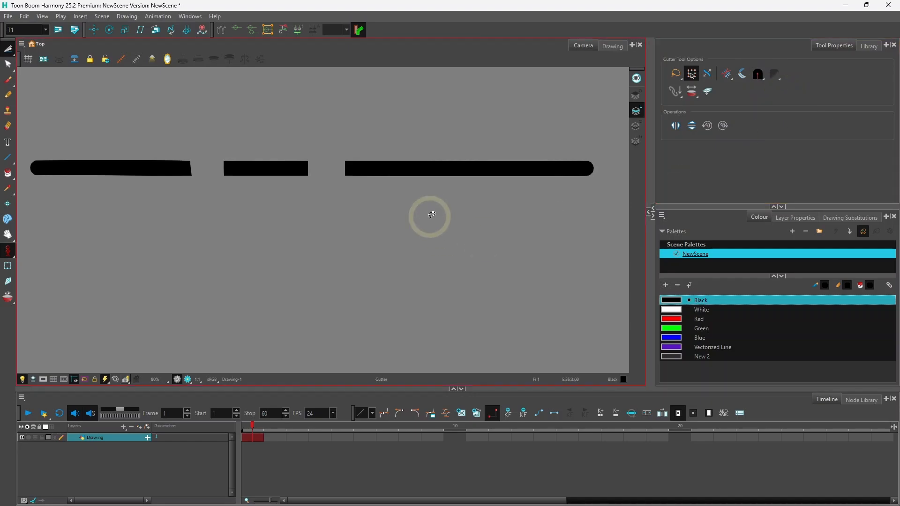
pyautogui.moveTo(431, 231)
pyautogui.mouseDown()
pyautogui.moveTo(430, 145)
pyautogui.moveTo(474, 191)
pyautogui.moveTo(408, 207)
pyautogui.moveTo(429, 229)
pyautogui.mouseUp()
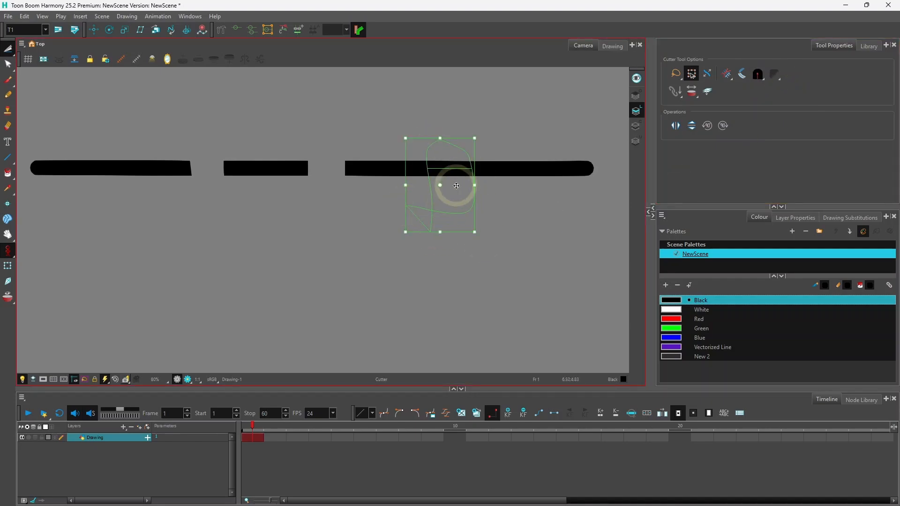
pyautogui.moveTo(454, 184)
pyautogui.mouseDown()
pyautogui.moveTo(356, 272)
pyautogui.moveTo(307, 284)
pyautogui.mouseUp()
pyautogui.press('Delete')
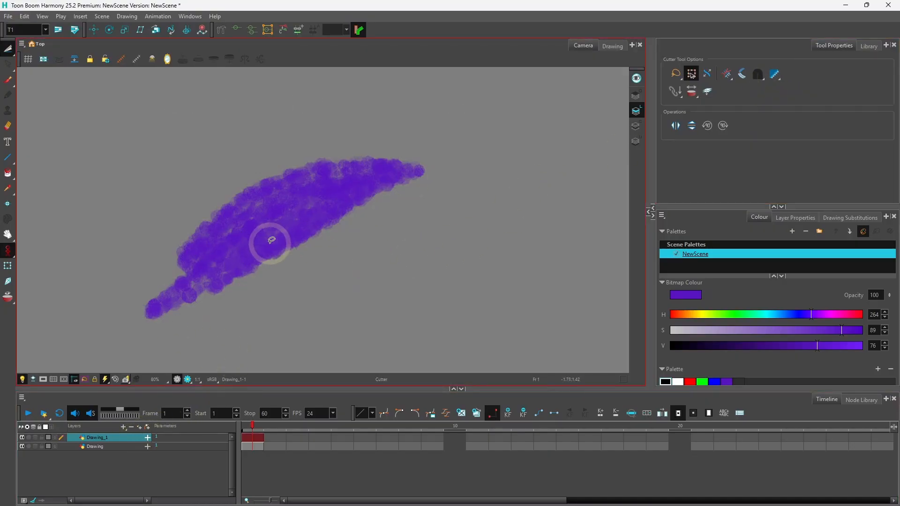
# Turn antialiasing off for the Cutter, lasso a section across the purple bitmap shape right of its centre, move it right and delete it.
pyautogui.click(776, 75)
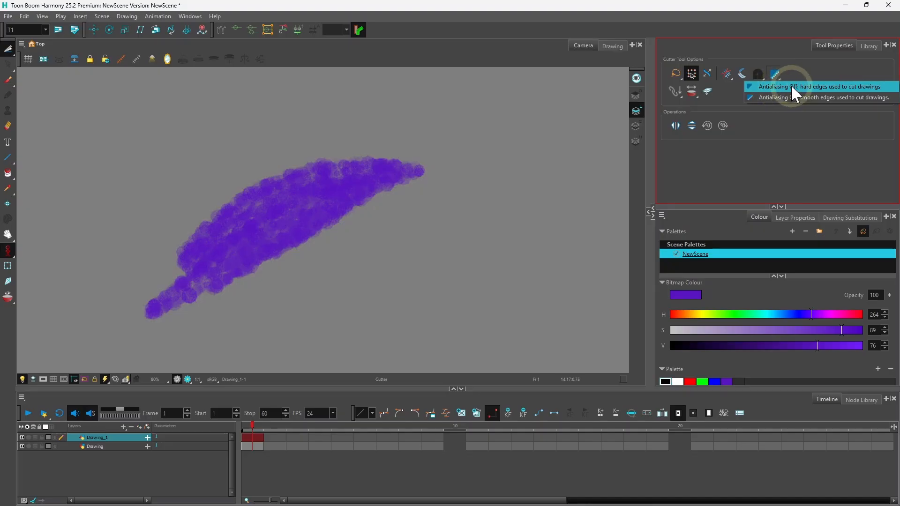
pyautogui.click(818, 87)
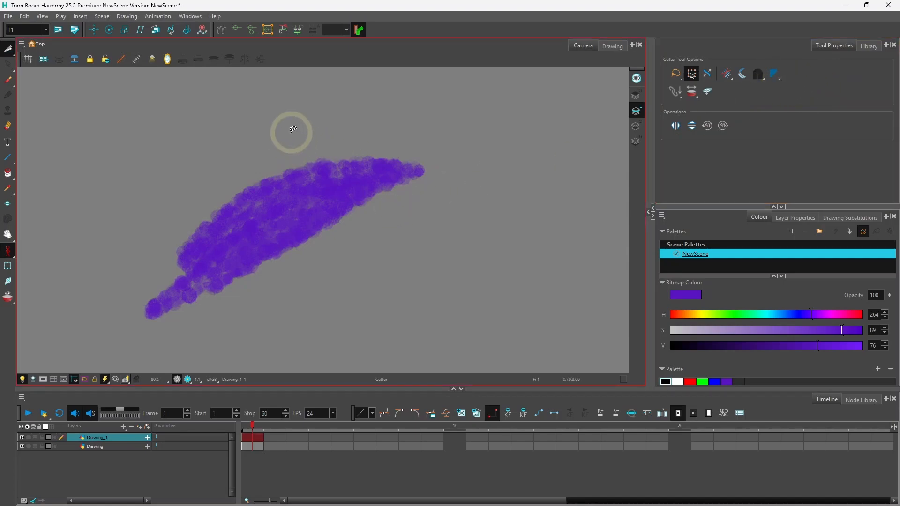
pyautogui.moveTo(292, 129)
pyautogui.mouseDown()
pyautogui.moveTo(324, 270)
pyautogui.moveTo(357, 208)
pyautogui.moveTo(309, 154)
pyautogui.moveTo(288, 156)
pyautogui.mouseUp()
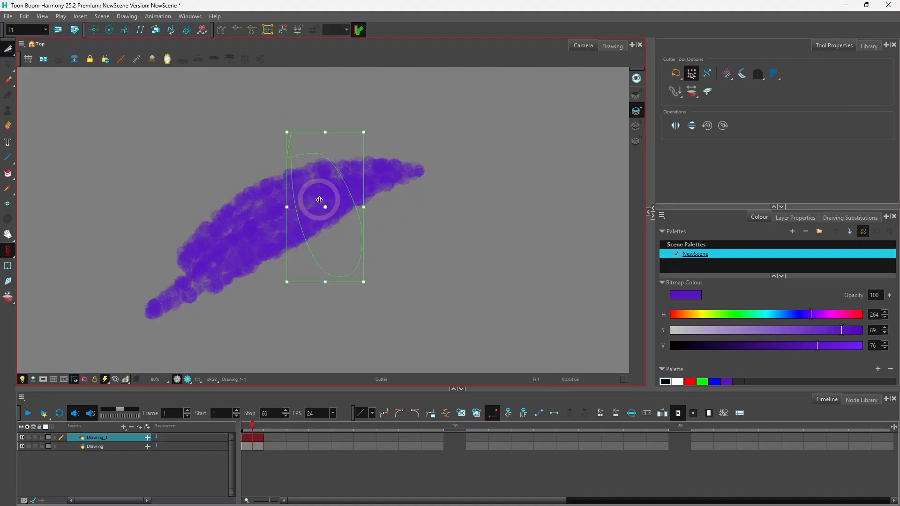
pyautogui.moveTo(319, 200); pyautogui.dragTo(484, 242)
pyautogui.press('Delete')
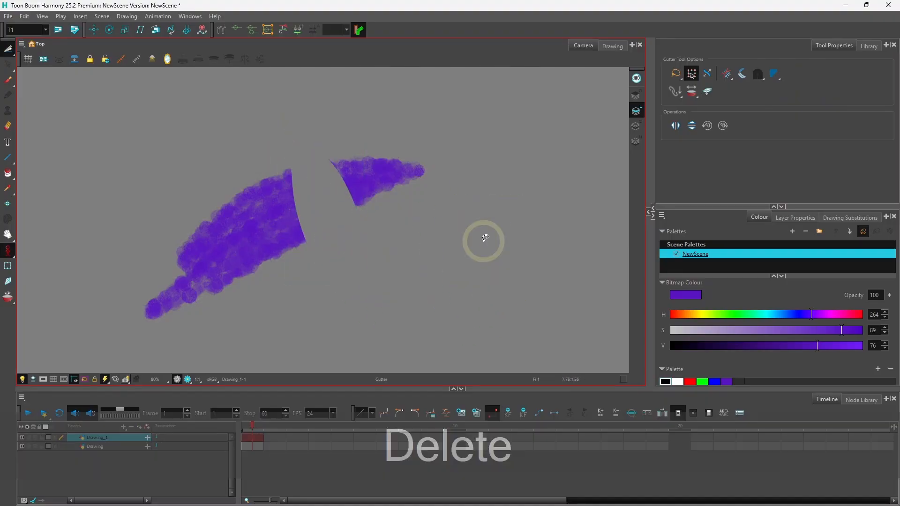
# Turn antialiasing on, lasso a small rounded area inside the larger left purple piece, move it out to the right and delete it.
pyautogui.press('2')
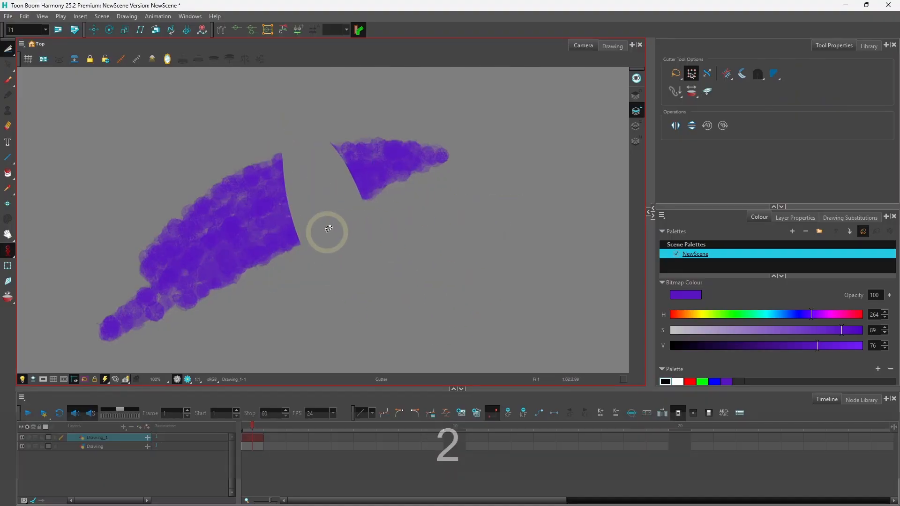
pyautogui.press('2')
pyautogui.moveTo(350, 231); pyautogui.dragTo(416, 216)
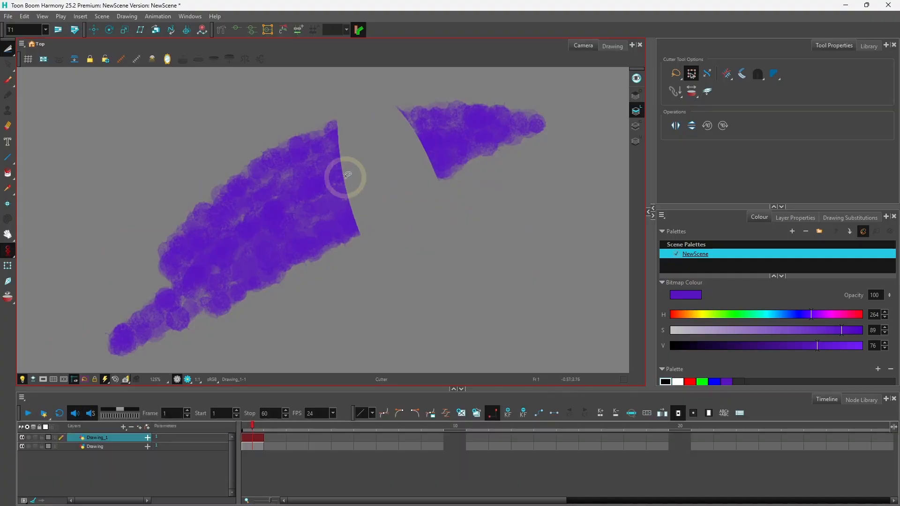
pyautogui.click(774, 74)
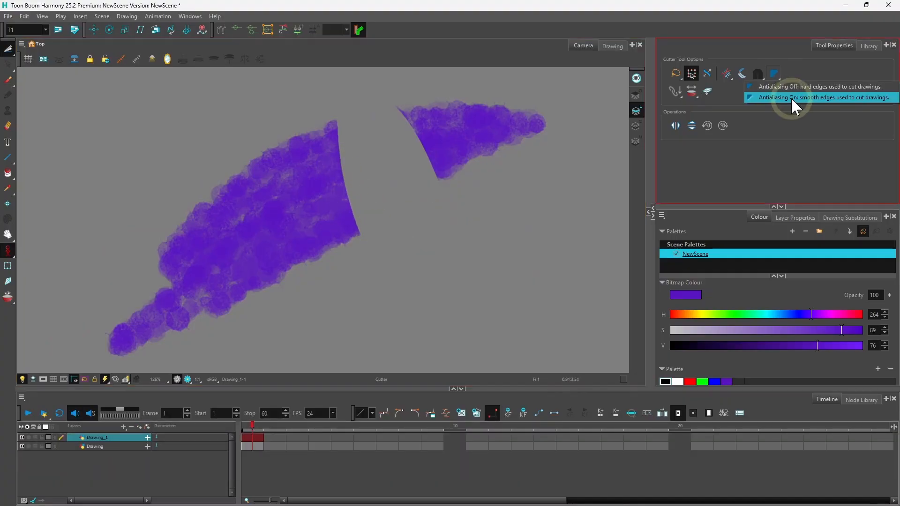
pyautogui.click(830, 97)
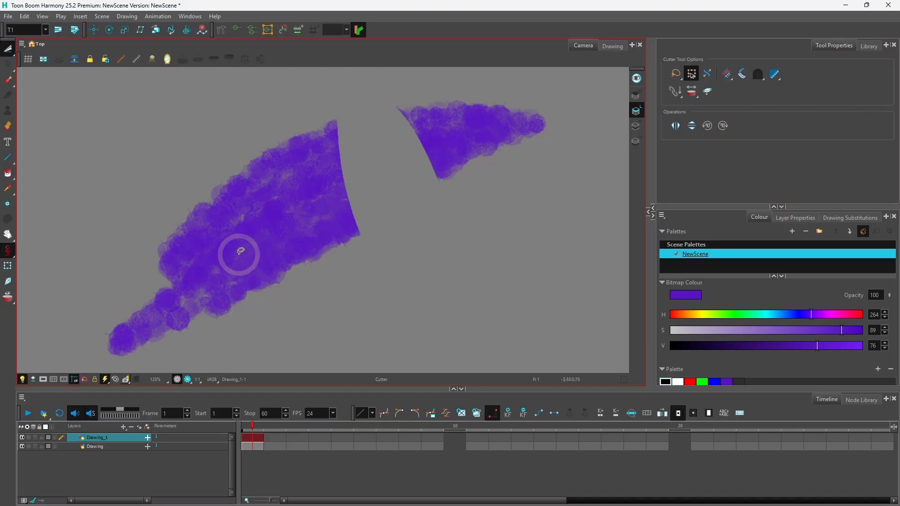
pyautogui.moveTo(240, 252)
pyautogui.mouseDown()
pyautogui.moveTo(255, 203)
pyautogui.moveTo(241, 235)
pyautogui.moveTo(249, 241)
pyautogui.moveTo(399, 302)
pyautogui.mouseUp()
pyautogui.press('Delete')
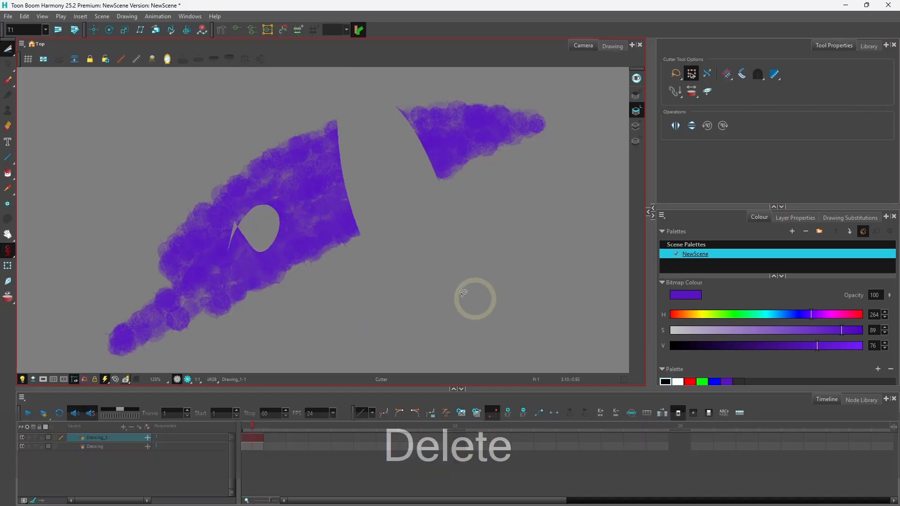
# Examine the cut edges of the purple bitmap shape up close, comparing the straight section cut with the rounded hole.
pyautogui.press('2')
pyautogui.press('2')
pyautogui.press('space')
pyautogui.moveTo(449, 239); pyautogui.dragTo(464, 294)
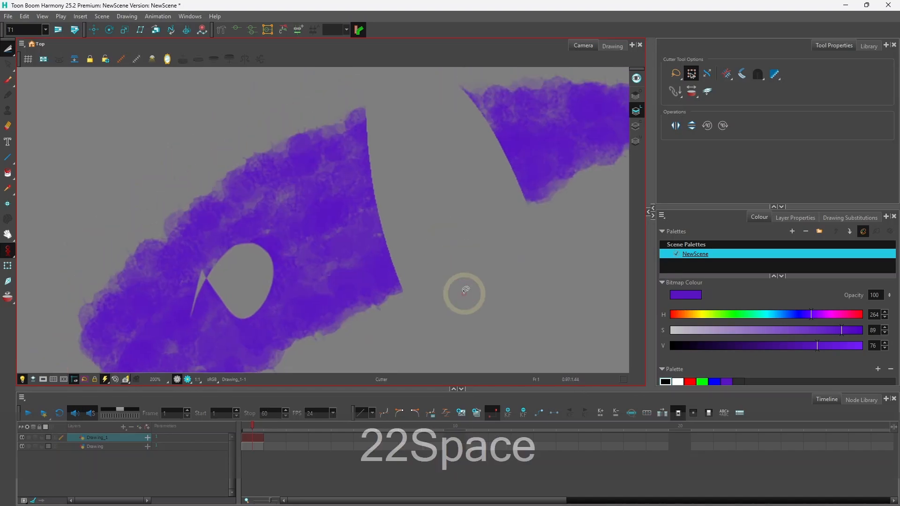
pyautogui.press('2')
pyautogui.press('space')
pyautogui.moveTo(352, 323); pyautogui.dragTo(382, 330)
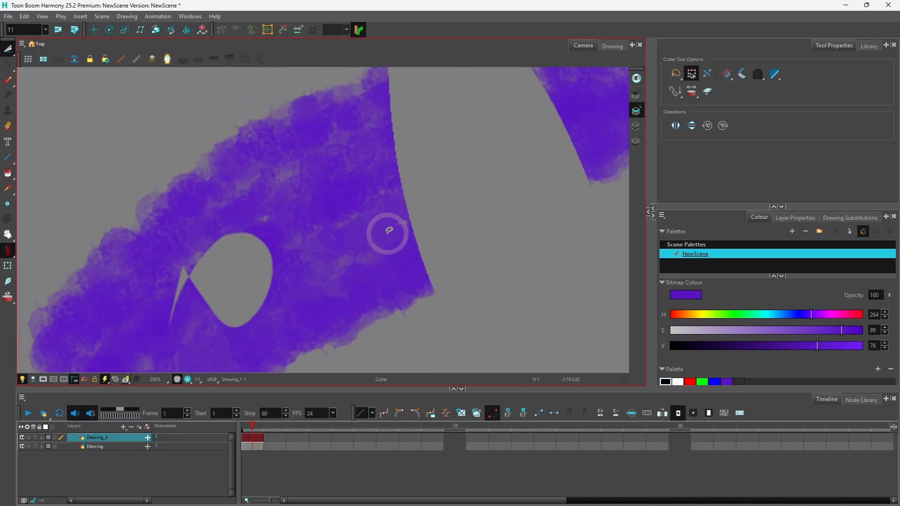
pyautogui.press('2')
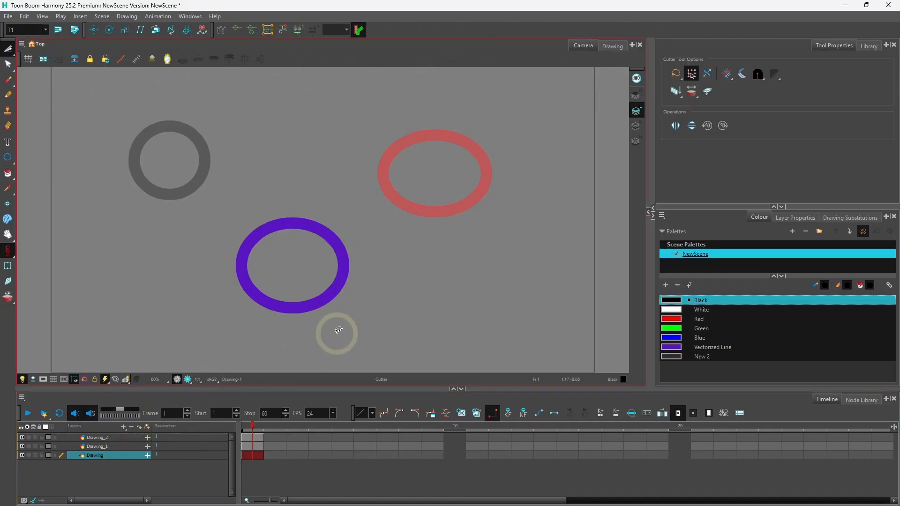
# Turn on Apply to Visible Drawing Layers, lasso across the black, red and purple ellipses, move the cut pieces up and right, and delete them.
pyautogui.click(678, 94)
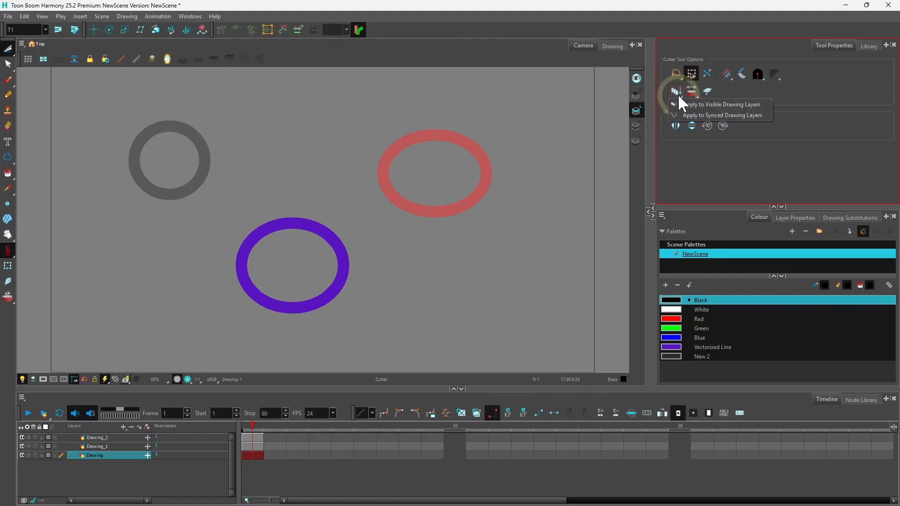
pyautogui.click(710, 104)
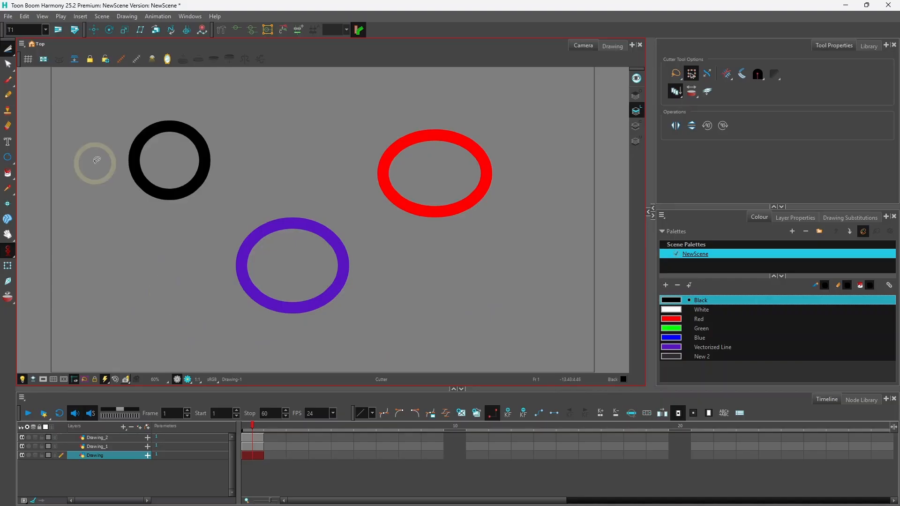
pyautogui.moveTo(97, 160)
pyautogui.mouseDown()
pyautogui.moveTo(406, 162)
pyautogui.moveTo(461, 183)
pyautogui.moveTo(458, 237)
pyautogui.moveTo(370, 263)
pyautogui.moveTo(221, 263)
pyautogui.moveTo(160, 245)
pyautogui.moveTo(115, 180)
pyautogui.moveTo(116, 160)
pyautogui.mouseUp()
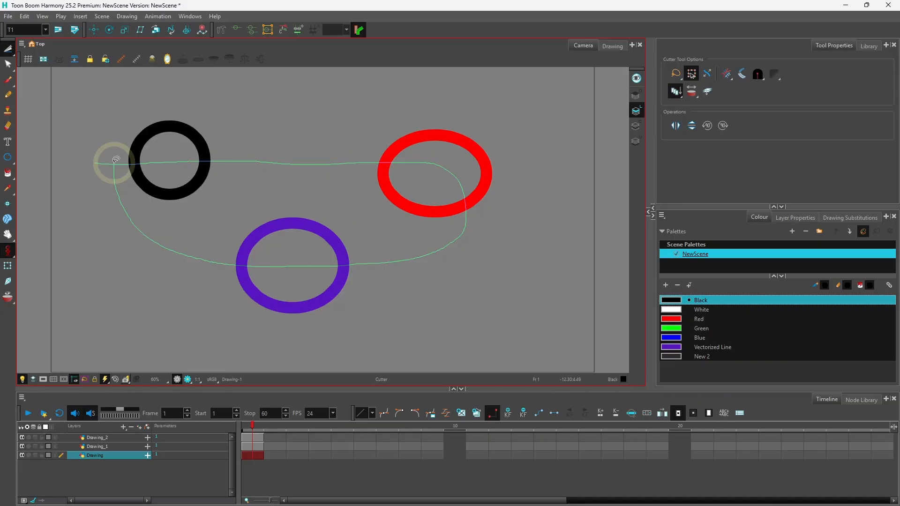
pyautogui.moveTo(116, 159); pyautogui.dragTo(116, 160)
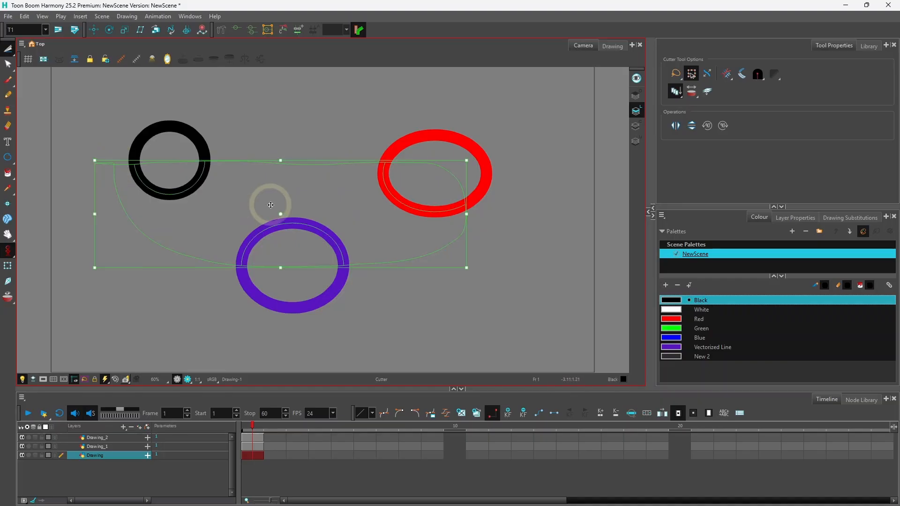
pyautogui.moveTo(271, 204); pyautogui.dragTo(318, 124)
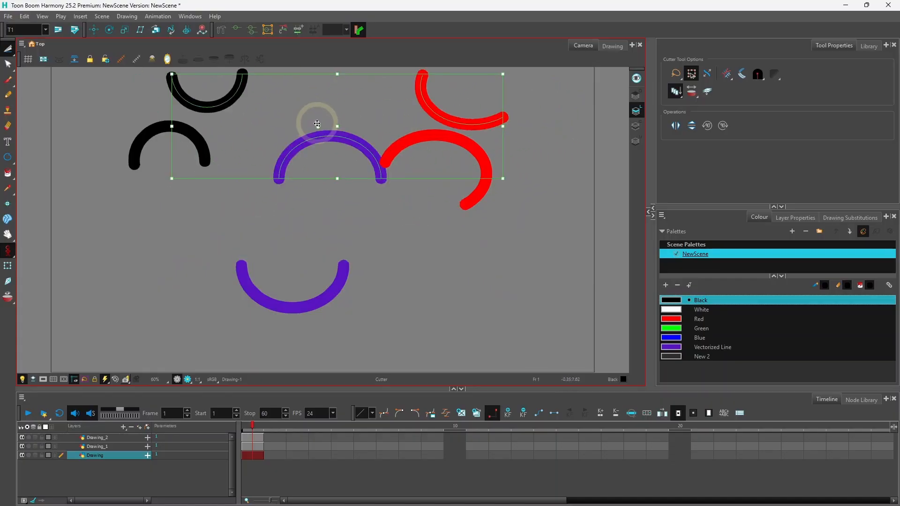
pyautogui.press('Delete')
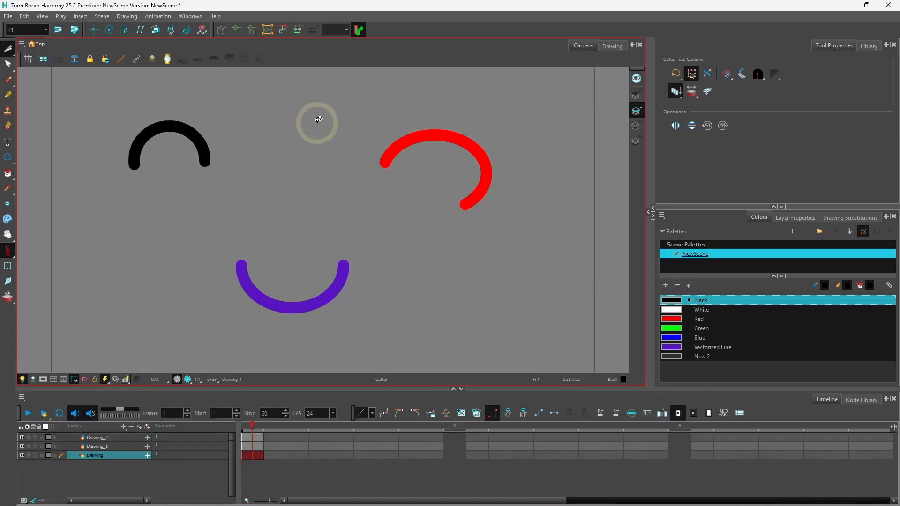
# Turn off Apply to Visible Drawing Layers, lasso over the black arc and the purple arc's left end, move the cut piece left and delete it.
pyautogui.click(678, 93)
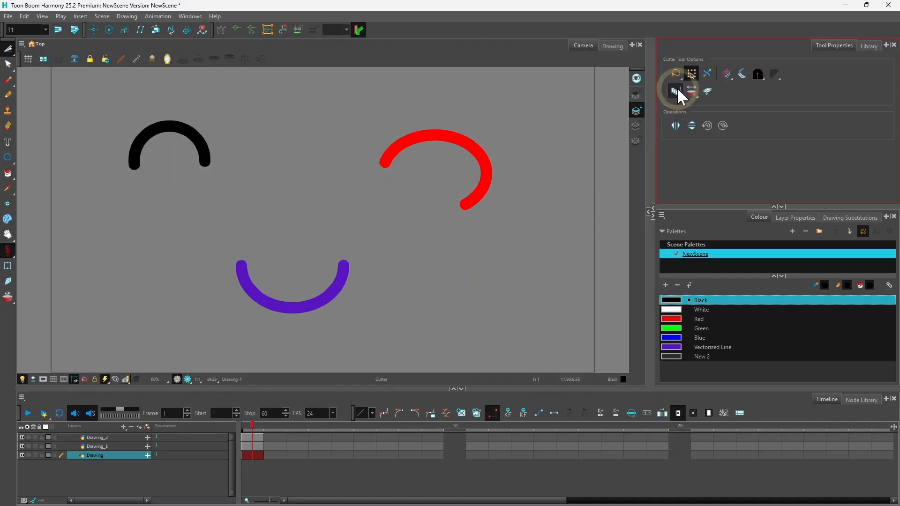
pyautogui.click(566, 287)
pyautogui.click(174, 503)
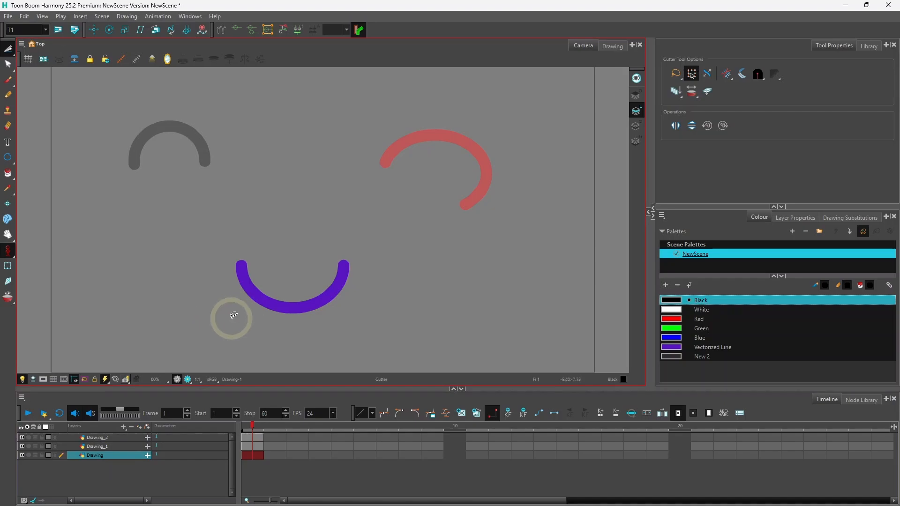
pyautogui.moveTo(186, 339)
pyautogui.mouseDown()
pyautogui.moveTo(280, 262)
pyautogui.moveTo(288, 168)
pyautogui.moveTo(238, 120)
pyautogui.moveTo(164, 113)
pyautogui.moveTo(170, 157)
pyautogui.moveTo(248, 182)
pyautogui.moveTo(263, 199)
pyautogui.mouseUp()
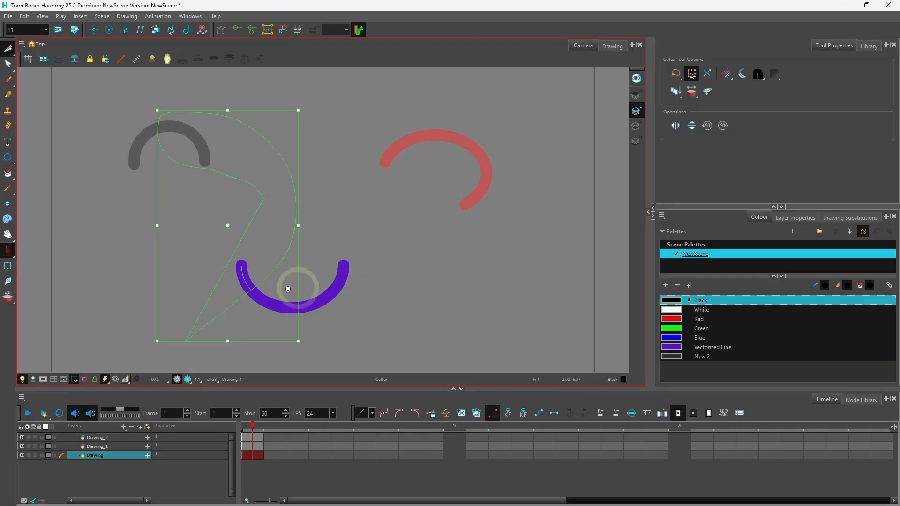
pyautogui.moveTo(200, 233); pyautogui.dragTo(130, 216)
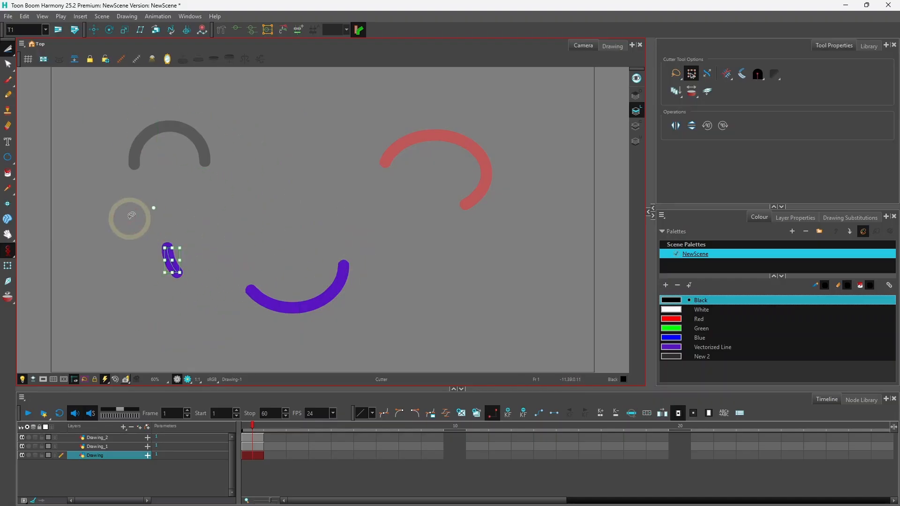
pyautogui.press('Delete')
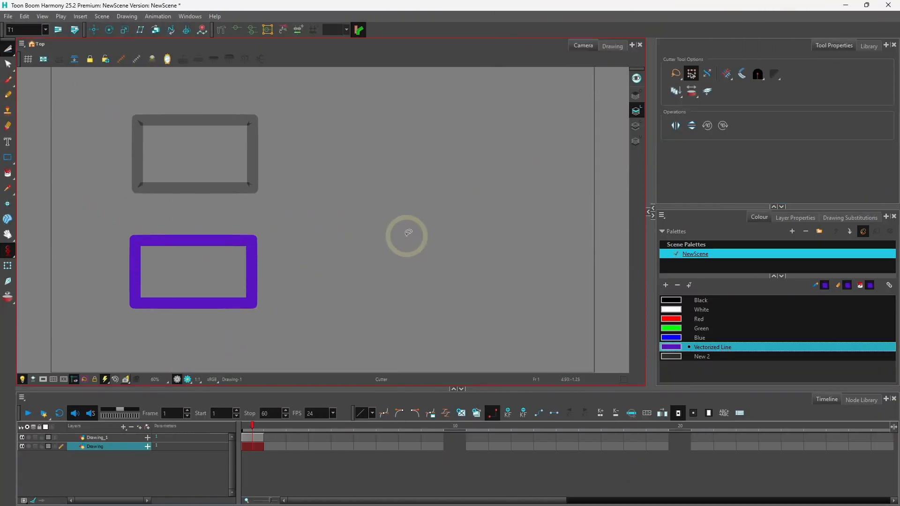
# Turn on Apply to Synced Drawing Layers for the Cutter and sync the Drawing layer with the parent layer Drawing_1.
pyautogui.click(676, 92)
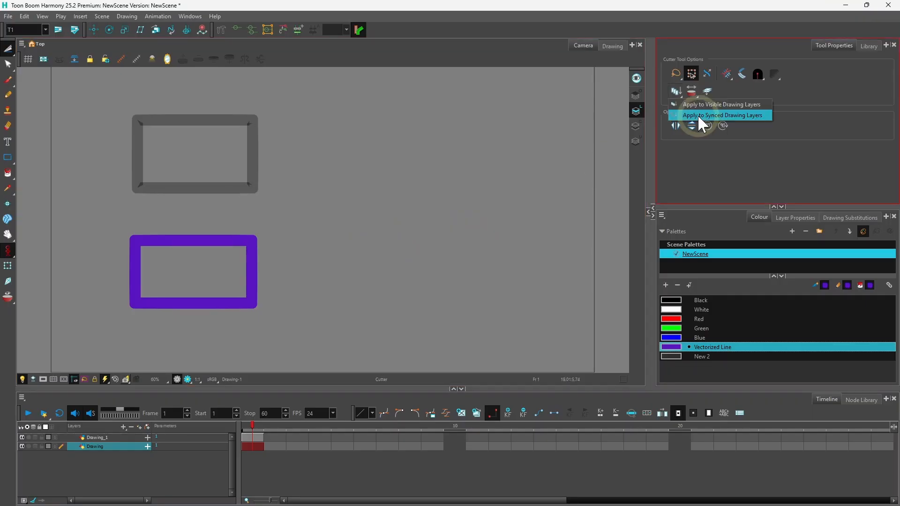
pyautogui.click(726, 115)
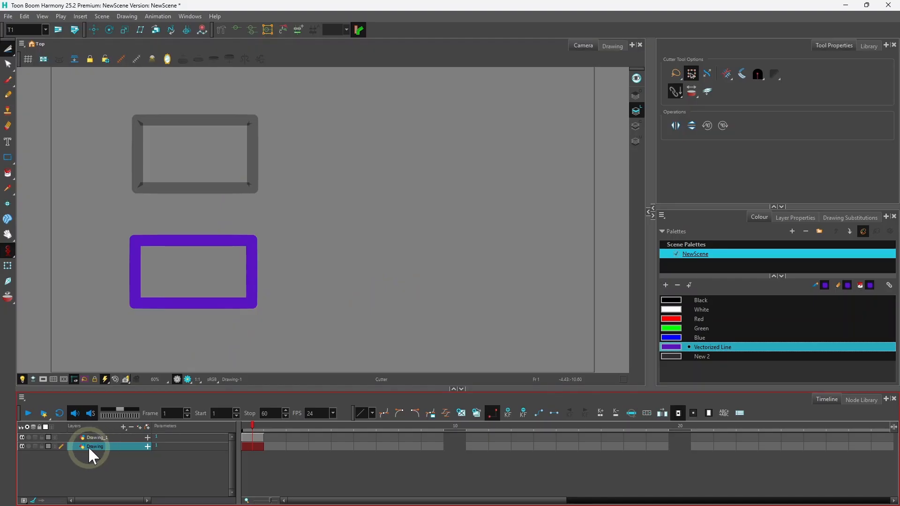
pyautogui.click(20, 445)
pyautogui.click(20, 445)
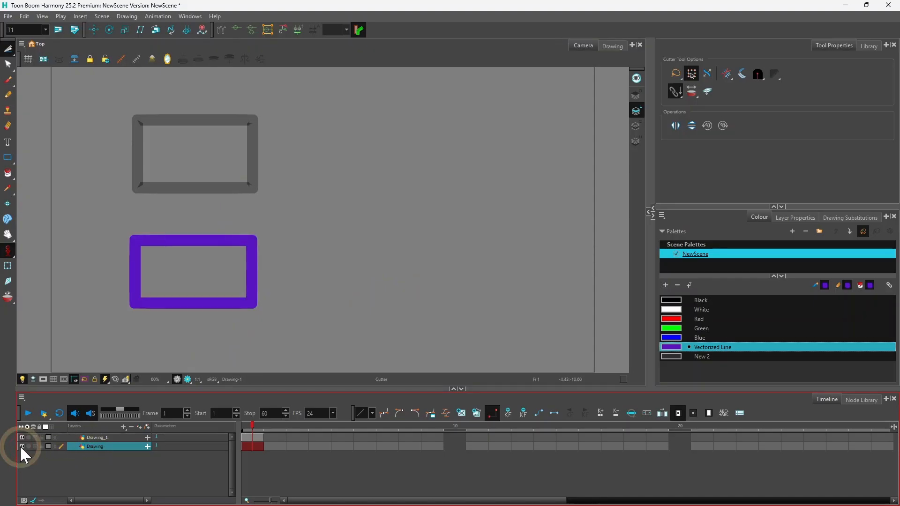
pyautogui.rightClick(113, 445)
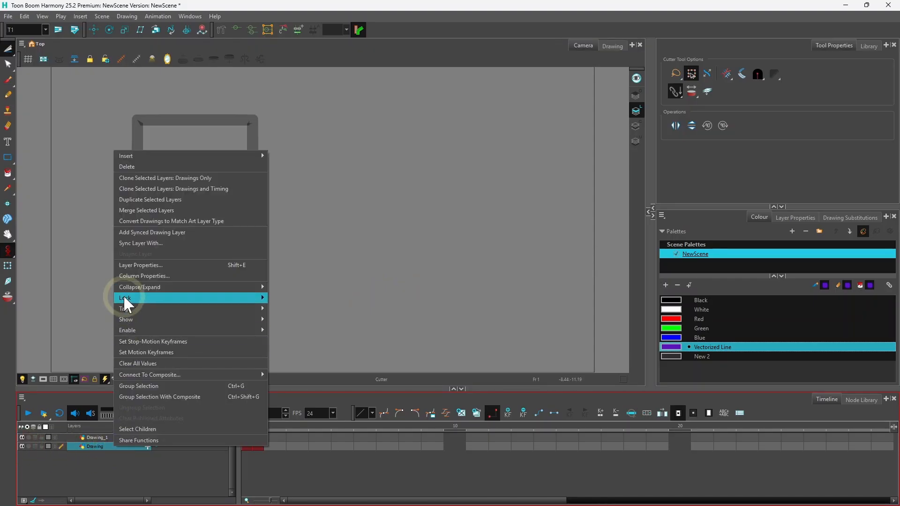
pyautogui.click(146, 242)
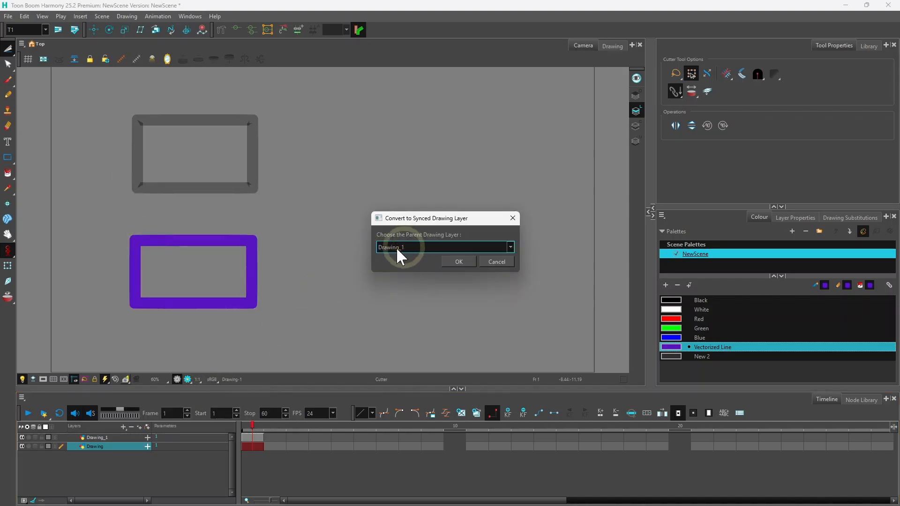
pyautogui.click(459, 260)
pyautogui.click(178, 450)
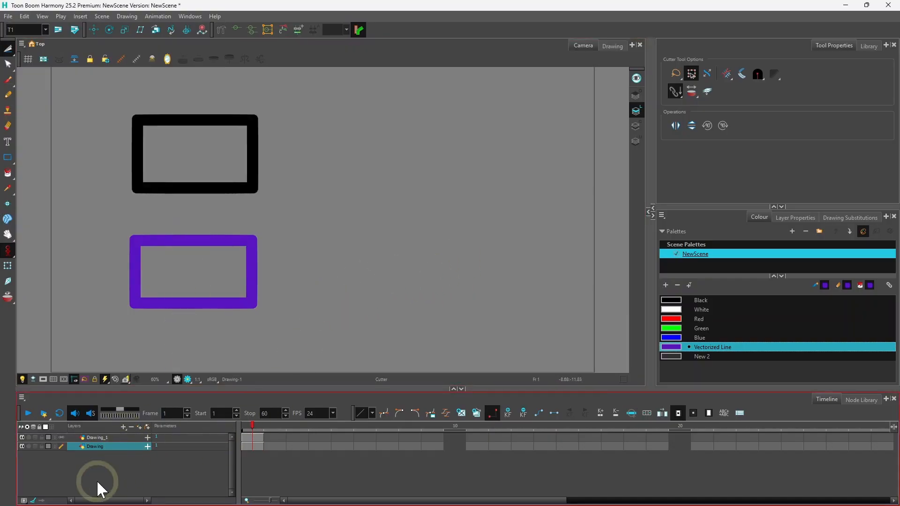
# On the Drawing_1 layer, lasso the left ends of both rectangles, move the cut pieces to the right and delete them.
pyautogui.click(104, 437)
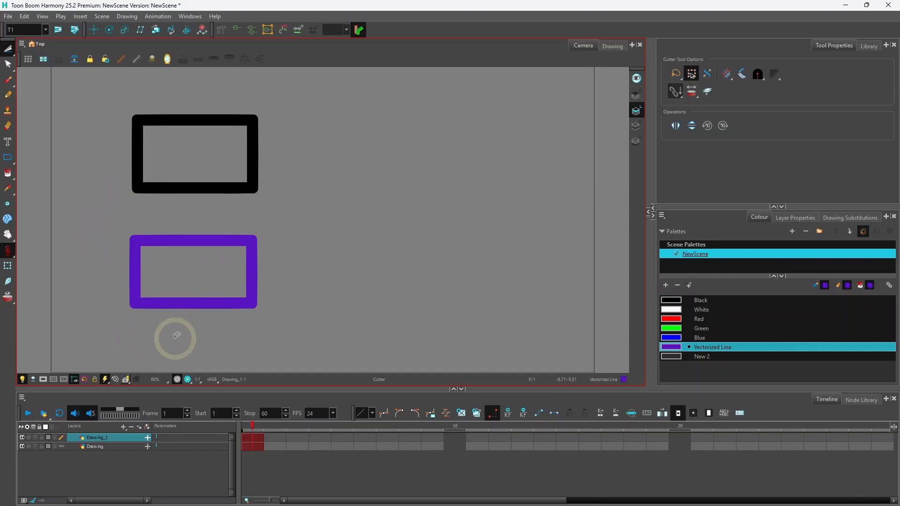
pyautogui.moveTo(178, 338)
pyautogui.mouseDown()
pyautogui.moveTo(177, 87)
pyautogui.moveTo(131, 94)
pyautogui.moveTo(113, 169)
pyautogui.moveTo(136, 335)
pyautogui.moveTo(195, 339)
pyautogui.mouseUp()
pyautogui.moveTo(146, 209)
pyautogui.mouseDown()
pyautogui.moveTo(416, 204)
pyautogui.moveTo(414, 213)
pyautogui.mouseUp()
pyautogui.press('Delete')
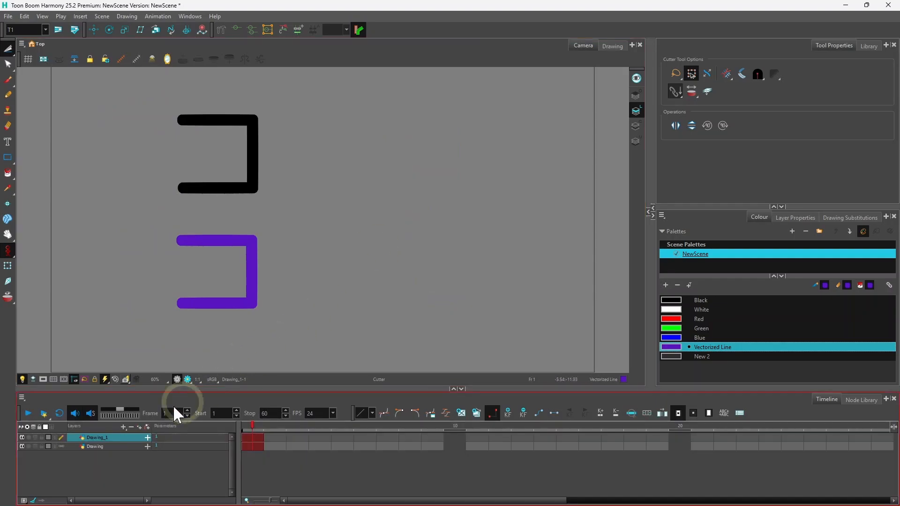
# Unsync the Drawing layer from its parent layer Drawing_1.
pyautogui.rightClick(111, 440)
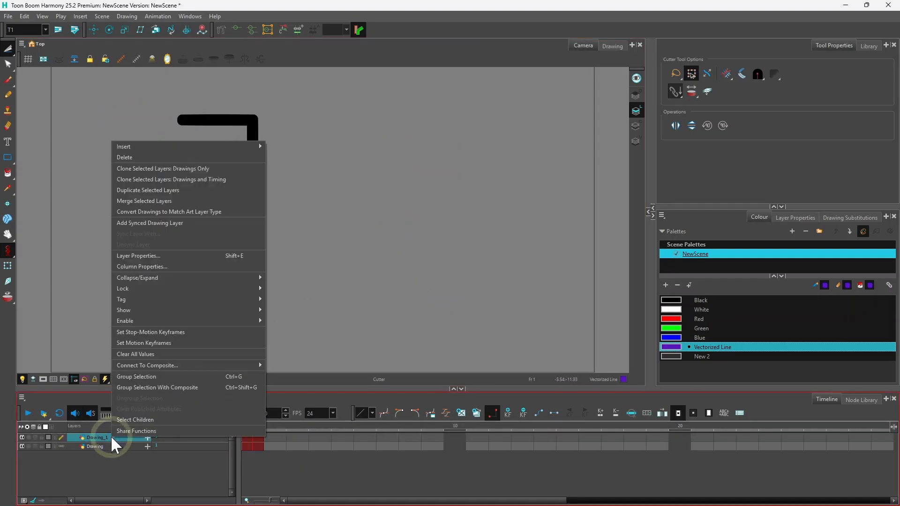
pyautogui.click(98, 446)
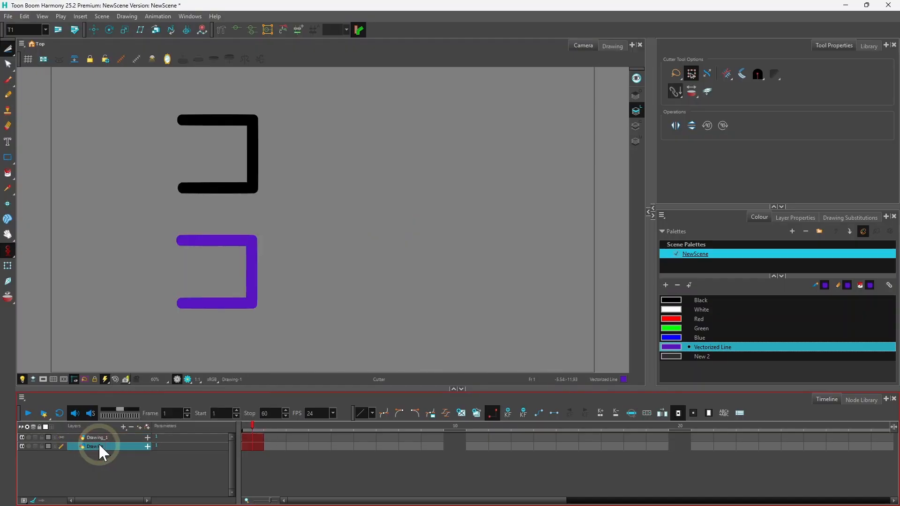
pyautogui.rightClick(99, 444)
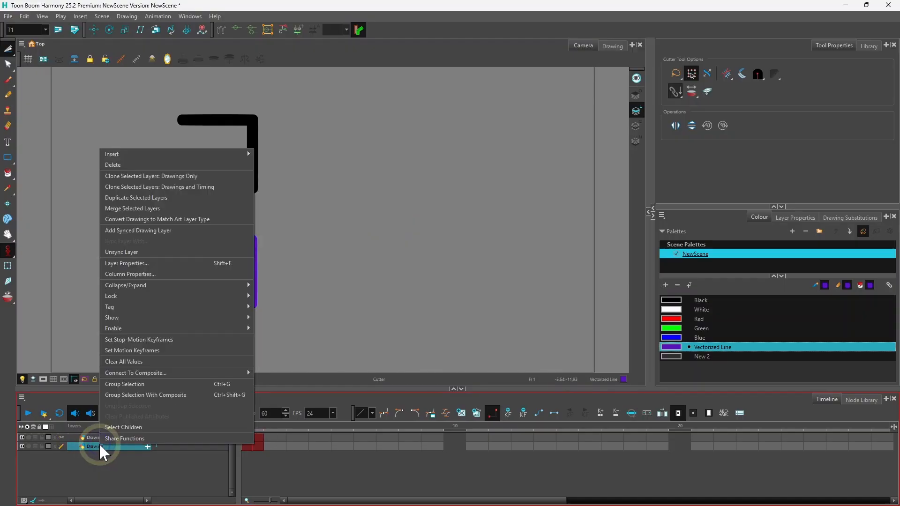
pyautogui.click(126, 252)
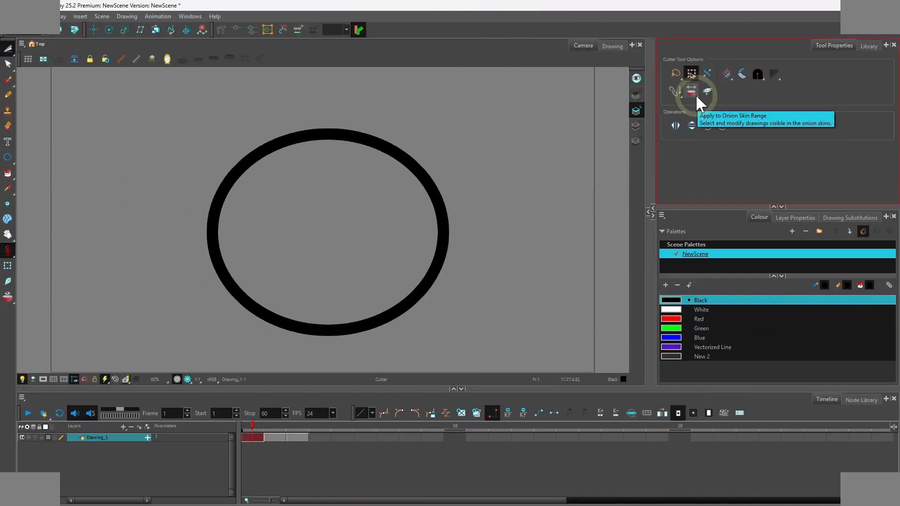
# View the circle drawings on frames 2 and 3 of Drawing_1 and return to frame 1.
pyautogui.click(696, 94)
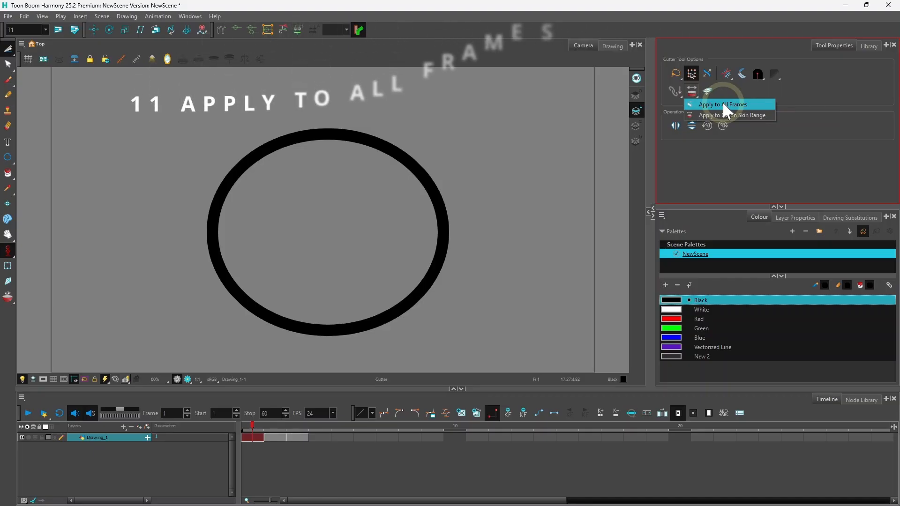
pyautogui.click(759, 104)
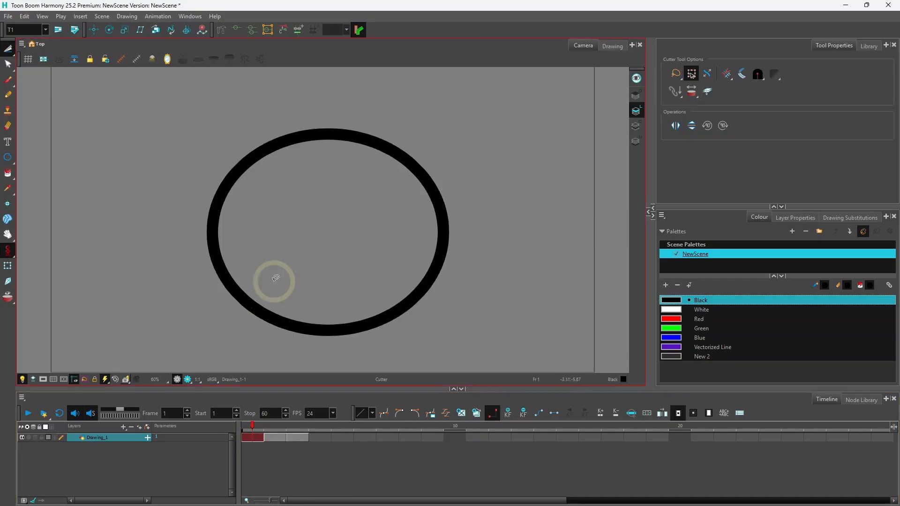
pyautogui.click(276, 435)
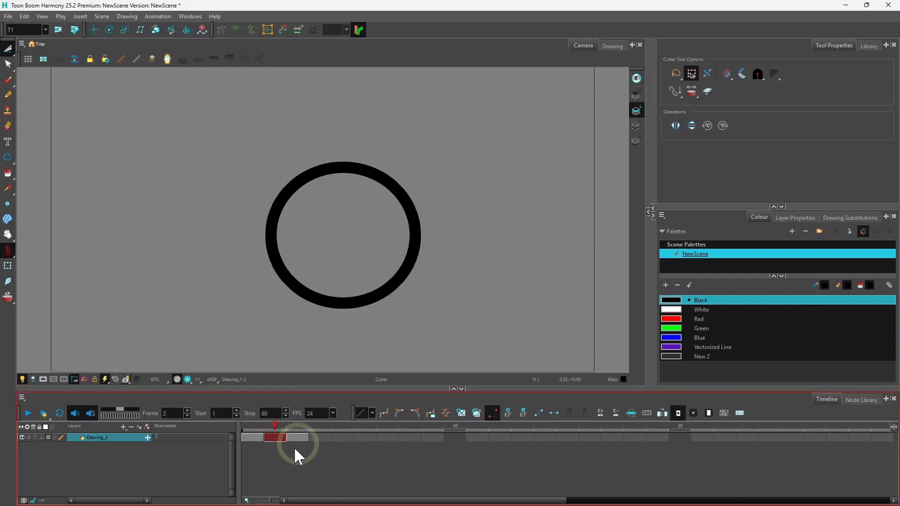
pyautogui.click(295, 437)
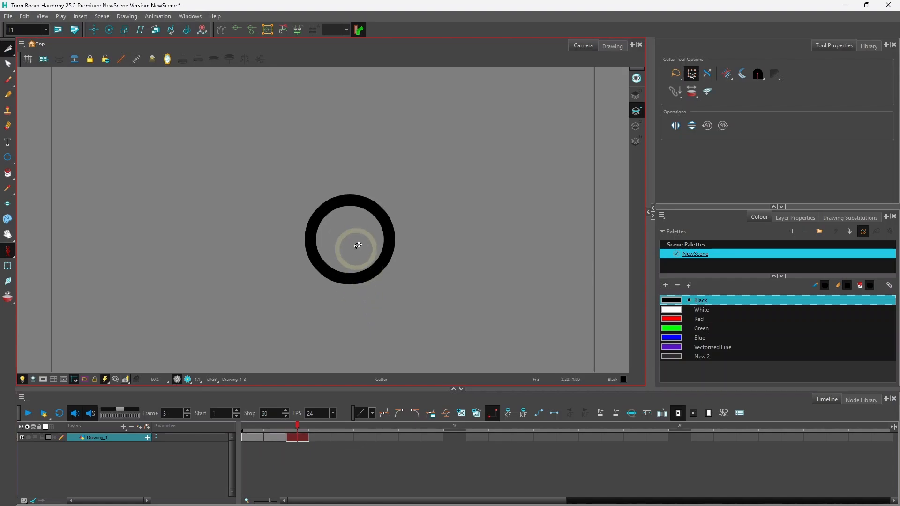
pyautogui.click(252, 436)
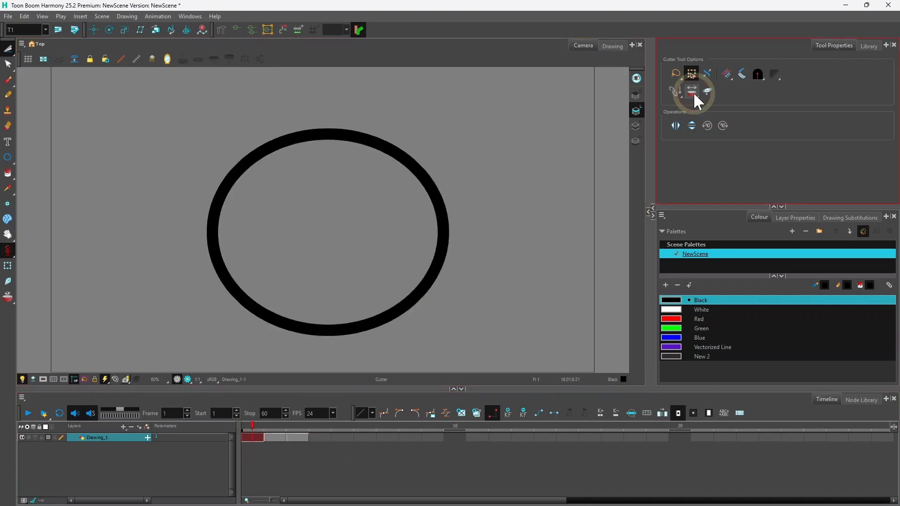
# Turn on Apply to All Frames, lasso around the whole black ellipse, move the selection slightly left and up, and deselect it.
pyautogui.click(692, 92)
pyautogui.click(710, 103)
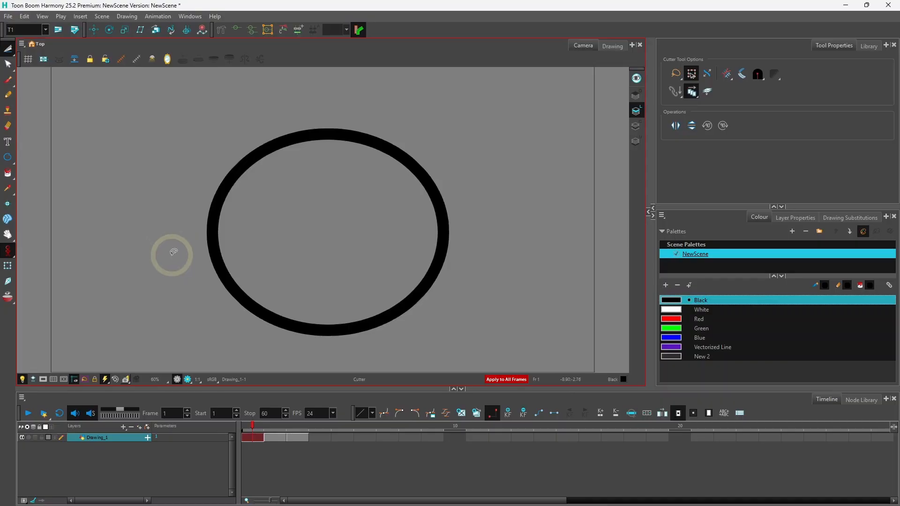
pyautogui.moveTo(171, 254)
pyautogui.mouseDown()
pyautogui.moveTo(249, 84)
pyautogui.moveTo(484, 145)
pyautogui.moveTo(392, 356)
pyautogui.moveTo(165, 269)
pyautogui.moveTo(171, 223)
pyautogui.mouseUp()
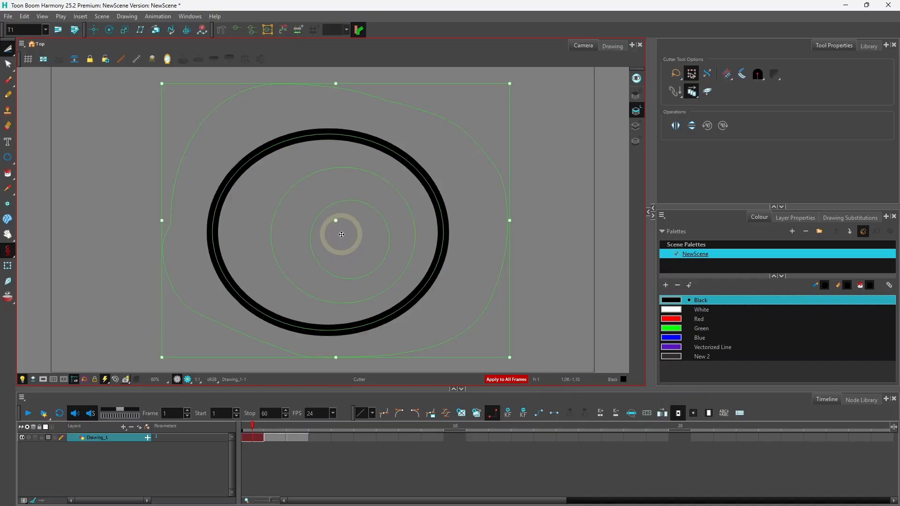
pyautogui.moveTo(340, 233); pyautogui.dragTo(317, 228)
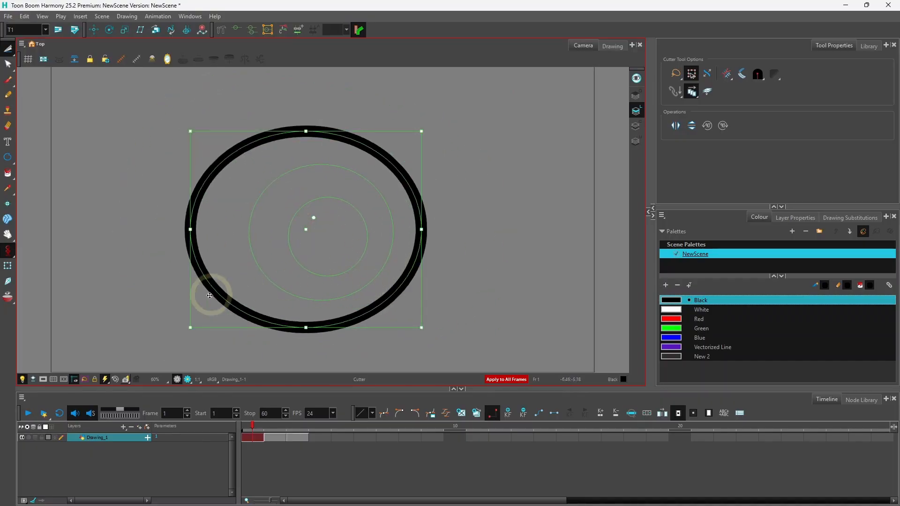
pyautogui.click(123, 266)
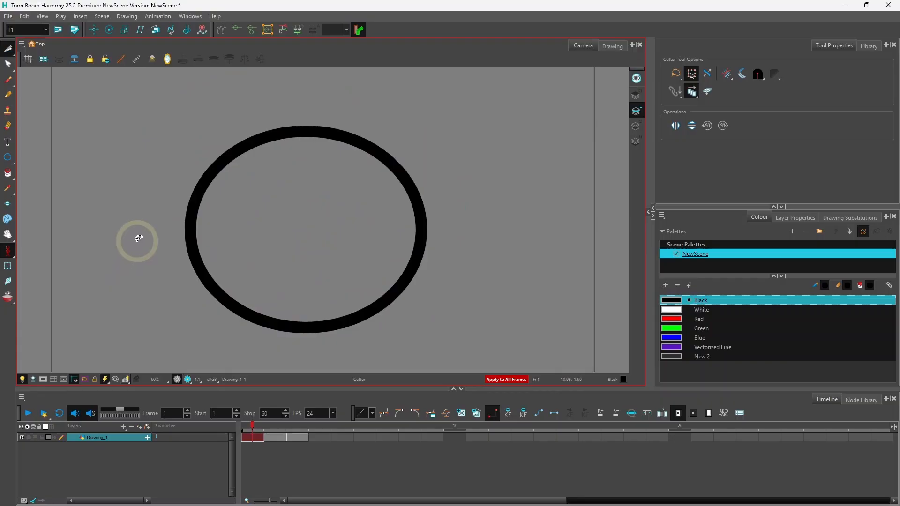
# Lasso the upper half of the ellipse in all frames, move it left and delete it, checking frames 2 and 3.
pyautogui.moveTo(137, 242)
pyautogui.mouseDown()
pyautogui.moveTo(425, 233)
pyautogui.moveTo(481, 217)
pyautogui.moveTo(467, 143)
pyautogui.moveTo(404, 96)
pyautogui.moveTo(290, 98)
pyautogui.moveTo(206, 138)
pyautogui.moveTo(159, 262)
pyautogui.mouseUp()
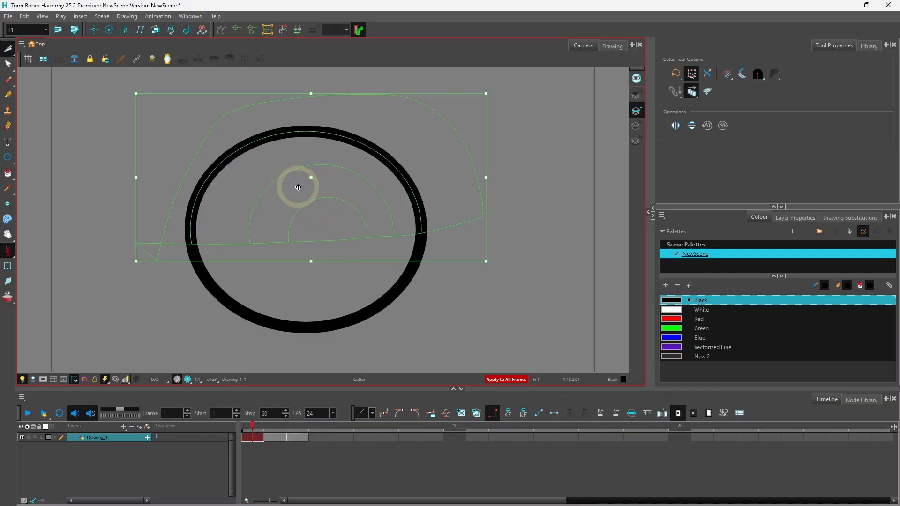
pyautogui.moveTo(298, 187); pyautogui.dragTo(168, 168)
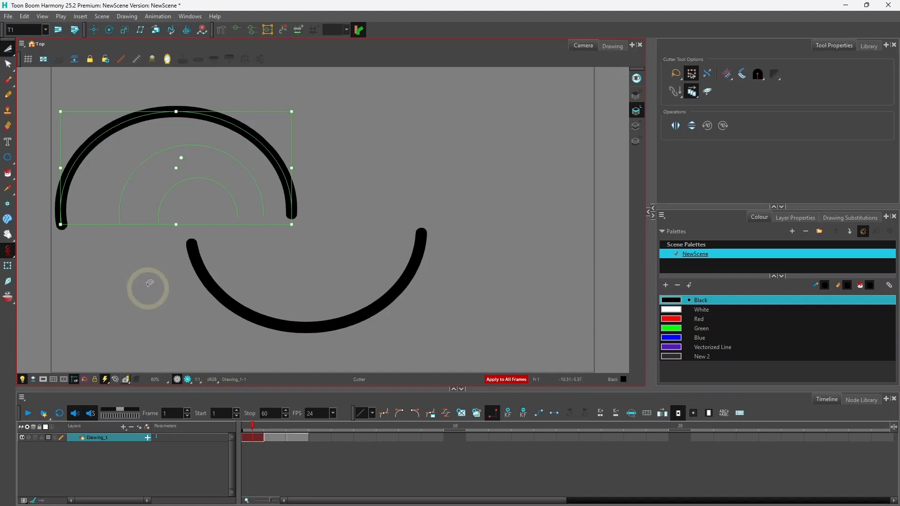
pyautogui.press('Delete')
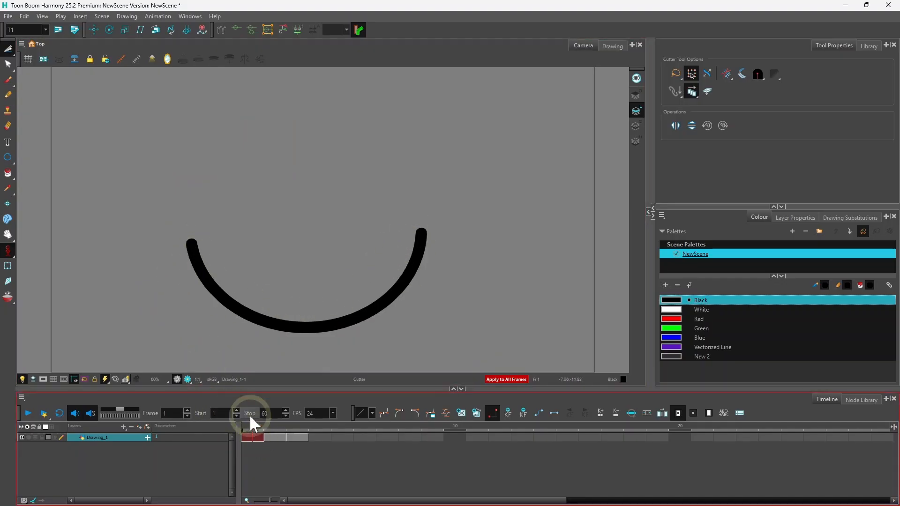
pyautogui.click(275, 437)
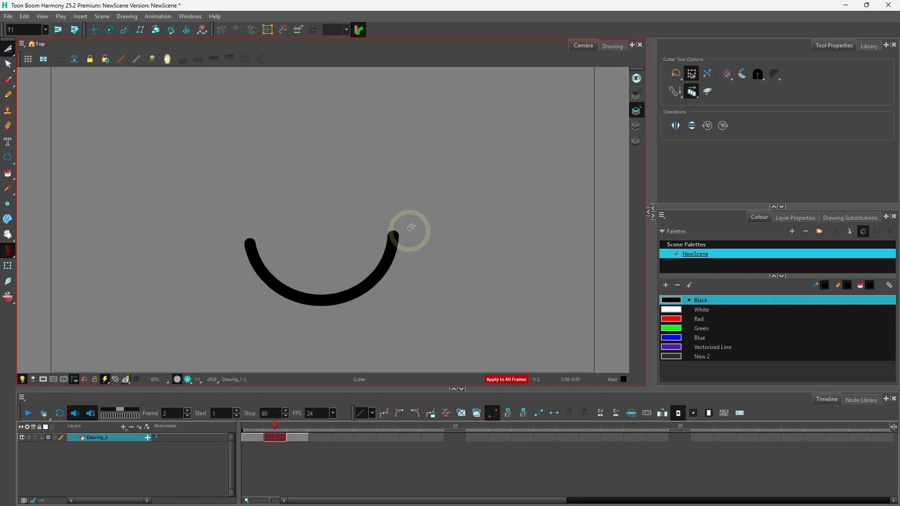
pyautogui.click(298, 437)
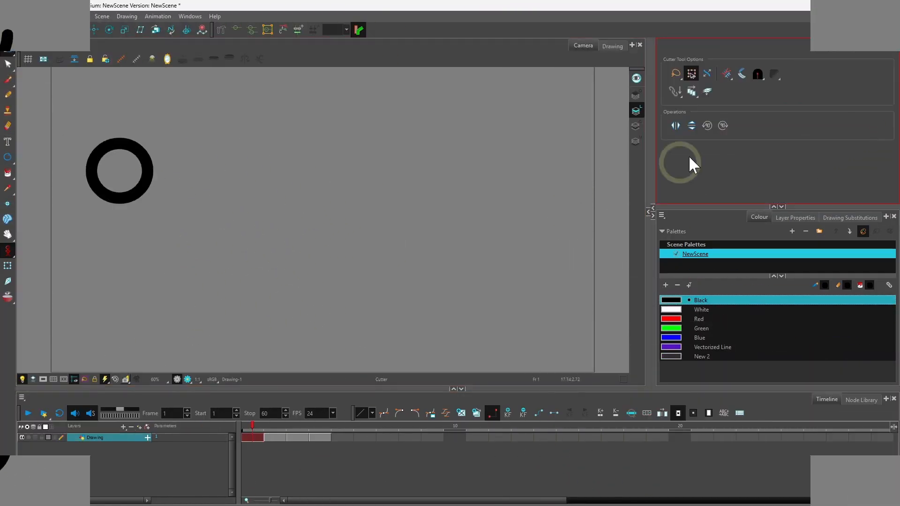
# Set the Cutter to Apply to Onion Skin Range, viewing the circles on frames 2 and 3 before returning to frame 1.
pyautogui.click(693, 92)
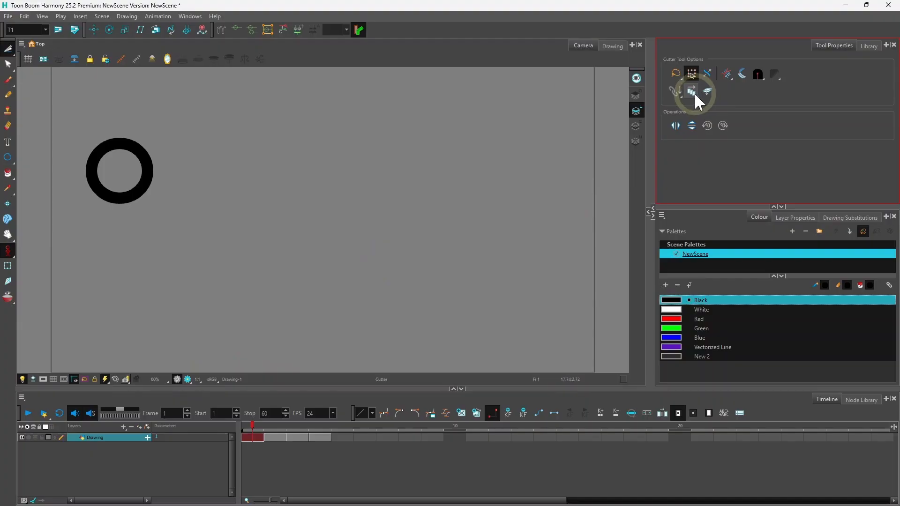
pyautogui.moveTo(694, 92); pyautogui.dragTo(718, 115)
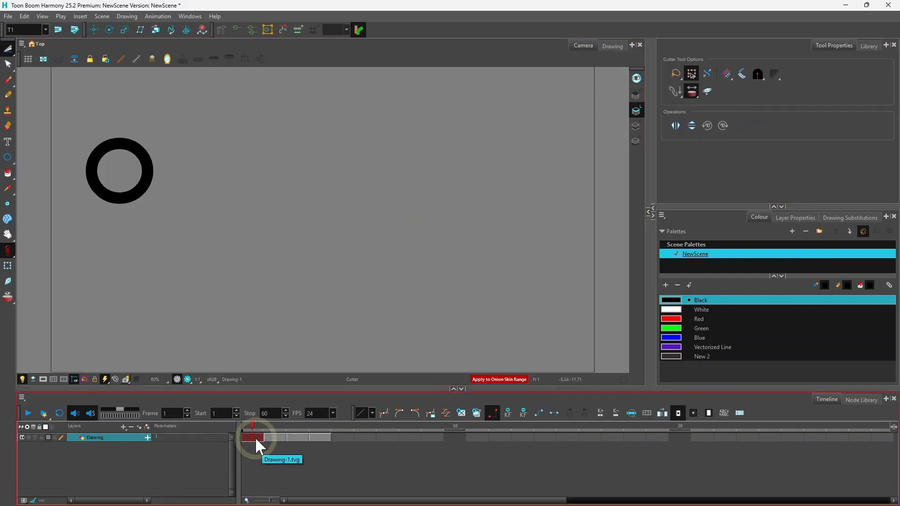
pyautogui.click(276, 438)
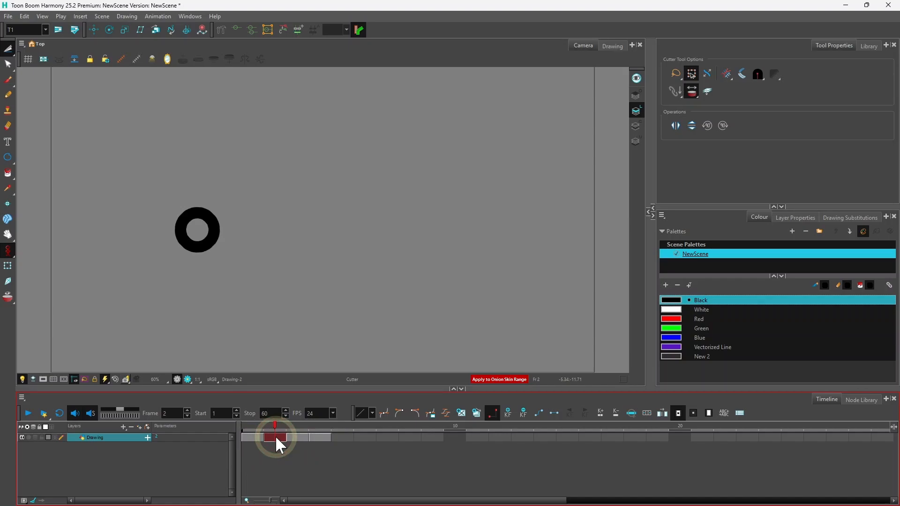
pyautogui.click(297, 437)
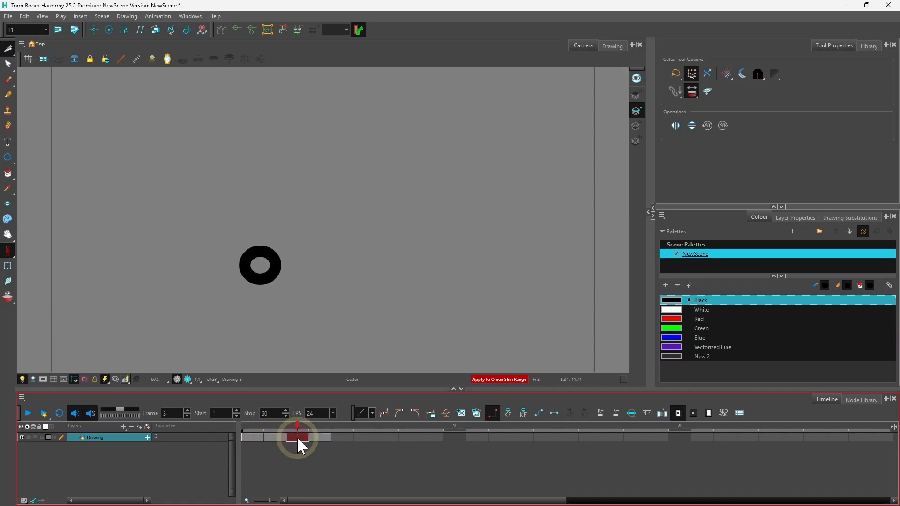
pyautogui.click(253, 437)
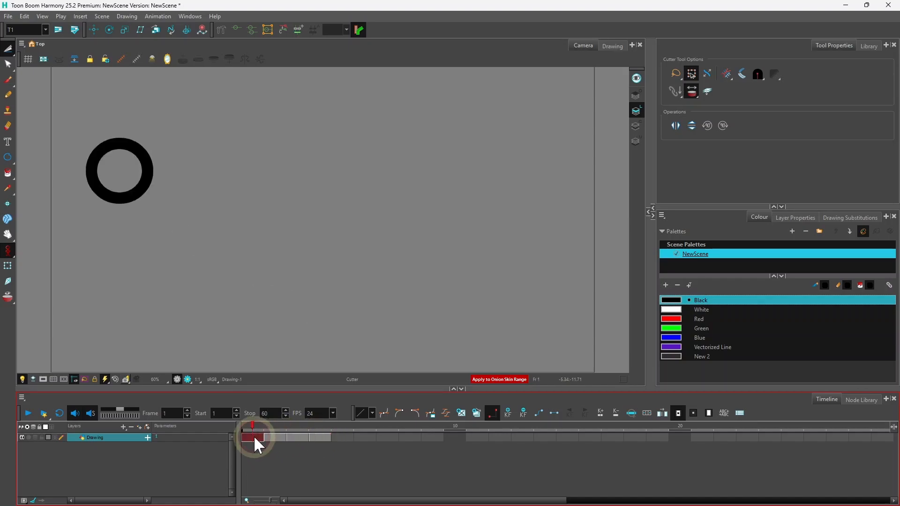
# Turn on onion skin, lasso around all four circles on frame 1, and deselect them.
pyautogui.click(7, 298)
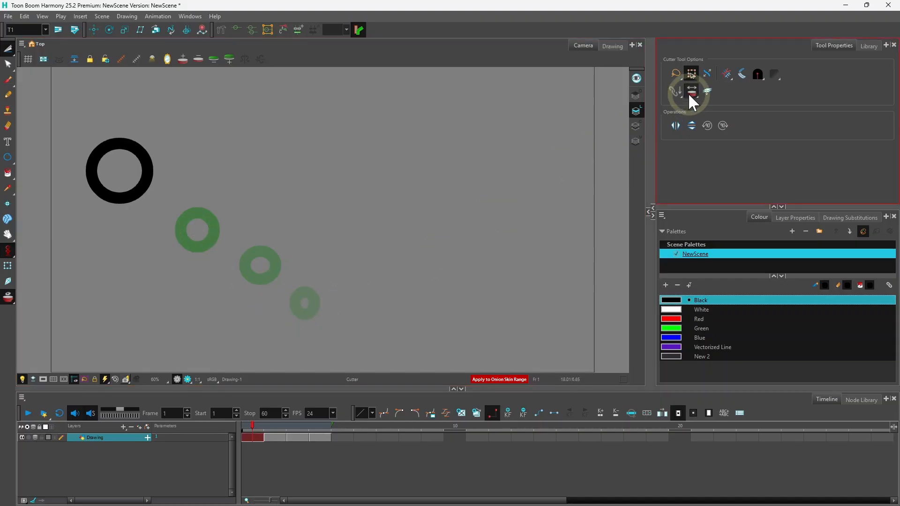
pyautogui.moveTo(133, 90)
pyautogui.mouseDown()
pyautogui.moveTo(93, 117)
pyautogui.moveTo(80, 204)
pyautogui.moveTo(140, 311)
pyautogui.moveTo(227, 341)
pyautogui.moveTo(317, 341)
pyautogui.moveTo(357, 288)
pyautogui.moveTo(229, 146)
pyautogui.moveTo(103, 111)
pyautogui.mouseUp()
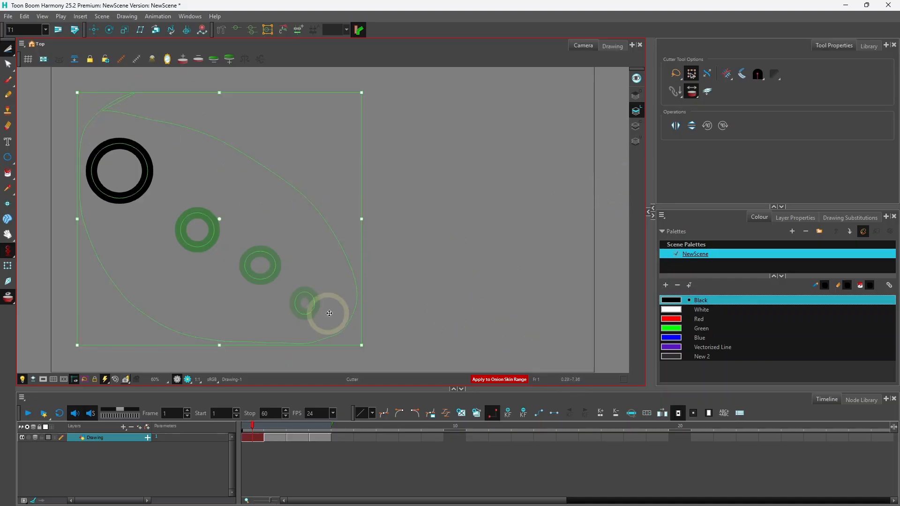
pyautogui.click(471, 235)
# Lasso the lower-left parts of the four circles, move the cut pieces to the right and delete them.
pyautogui.moveTo(67, 134)
pyautogui.mouseDown()
pyautogui.moveTo(308, 304)
pyautogui.moveTo(312, 325)
pyautogui.moveTo(203, 306)
pyautogui.moveTo(96, 215)
pyautogui.moveTo(76, 140)
pyautogui.mouseUp()
pyautogui.moveTo(165, 249)
pyautogui.mouseDown()
pyautogui.moveTo(344, 233)
pyautogui.moveTo(396, 213)
pyautogui.mouseUp()
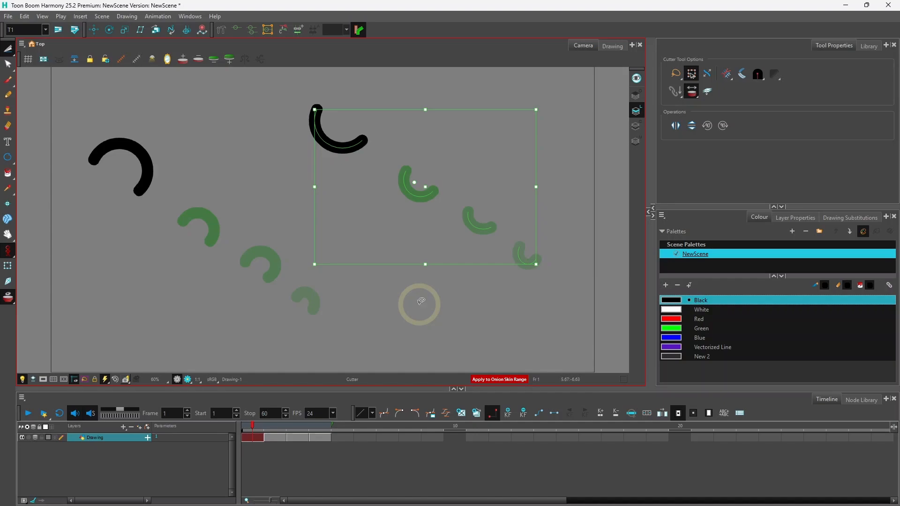
pyautogui.press('Delete')
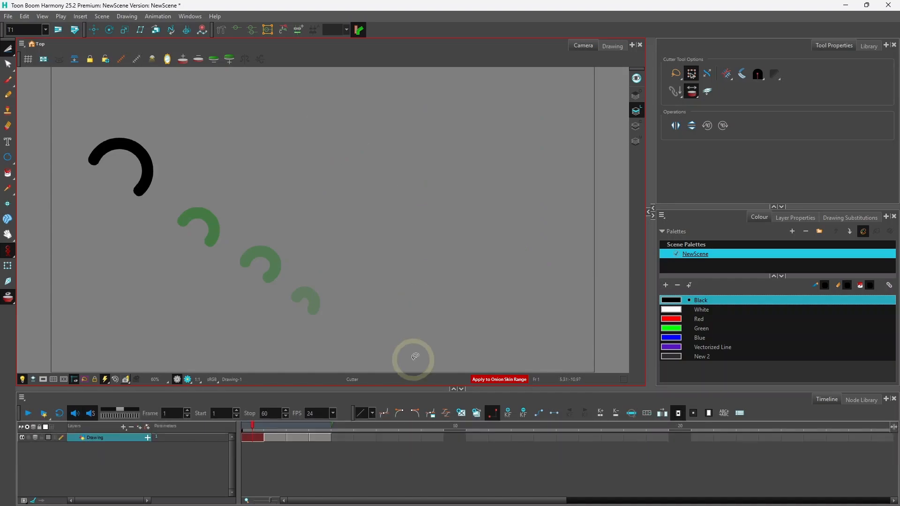
# View the remaining arcs on frames 2 to 4 of the Drawing layer and return to frame 1.
pyautogui.click(271, 438)
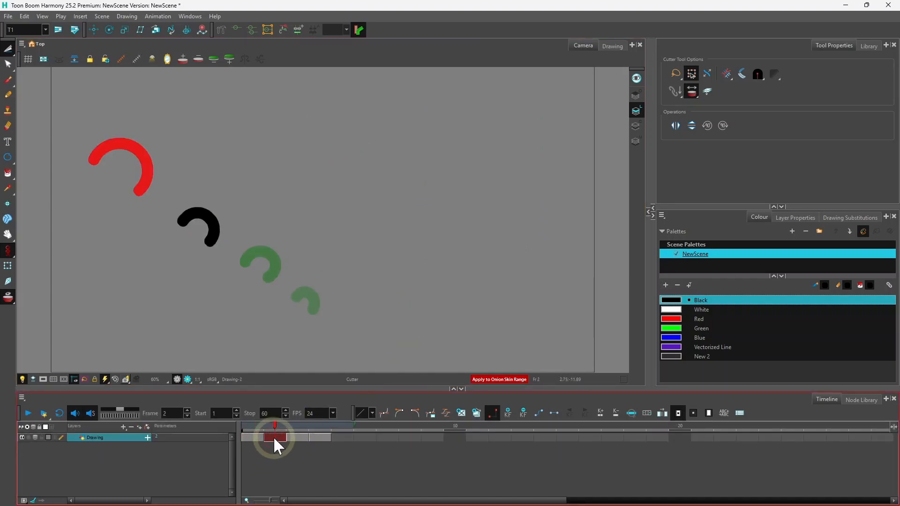
pyautogui.click(297, 437)
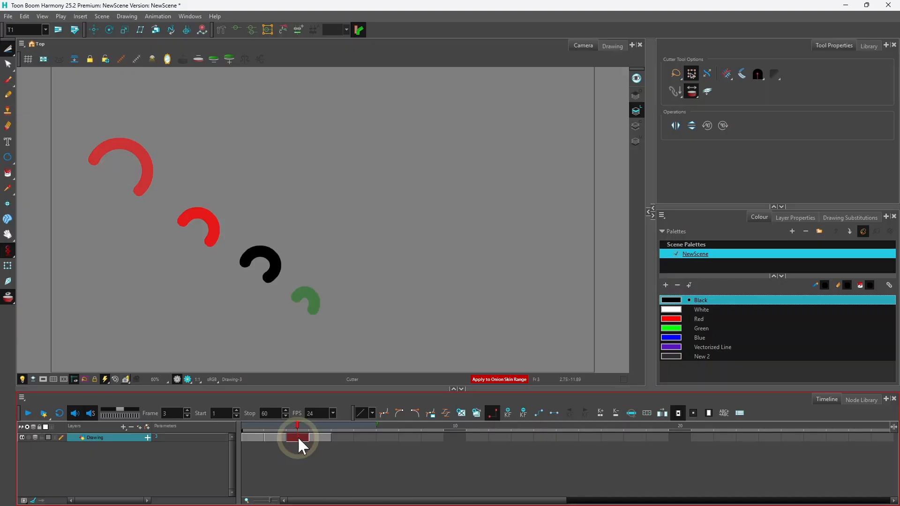
pyautogui.click(319, 437)
pyautogui.click(295, 437)
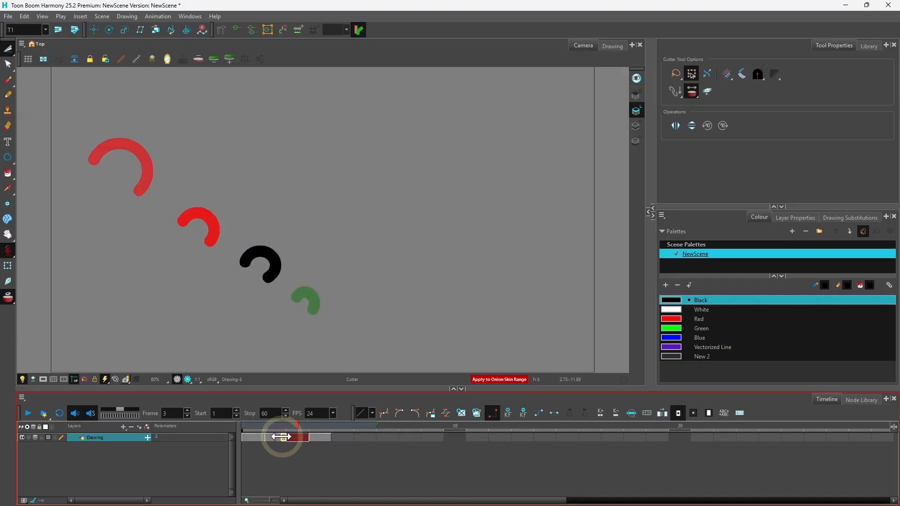
pyautogui.click(277, 436)
pyautogui.click(256, 436)
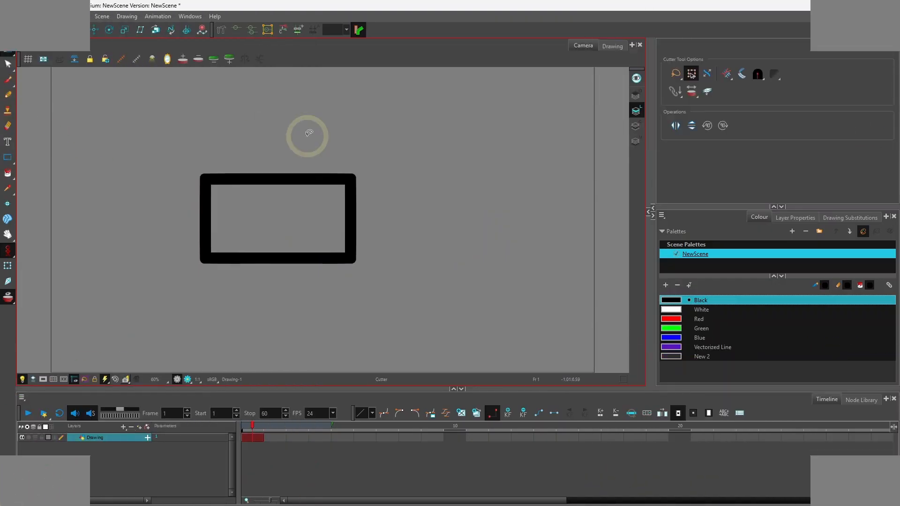
# Make Colour Art the active art layer for the black rectangle drawing.
pyautogui.click(709, 91)
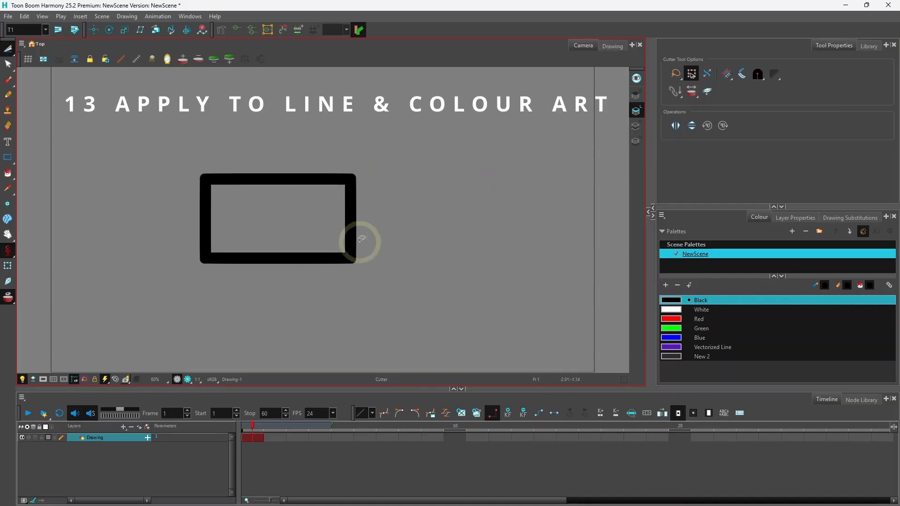
pyautogui.click(636, 111)
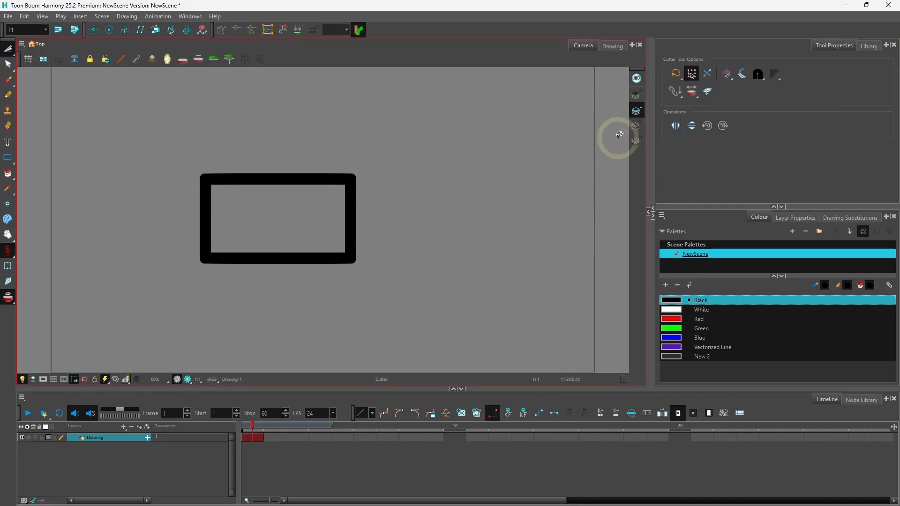
pyautogui.click(636, 125)
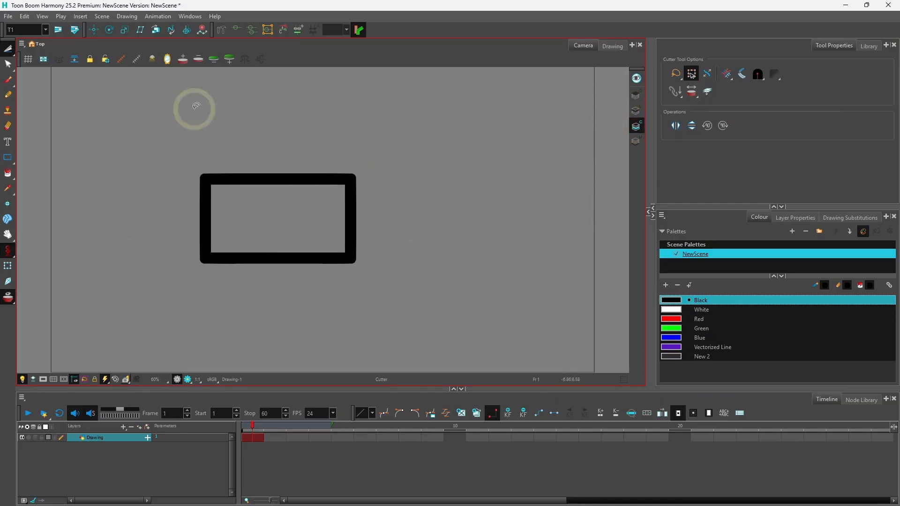
# Switch to the Select tool, inspect the rectangle's Colour Art outline in the Drawing view, and return to the Camera view.
pyautogui.moveTo(10, 46); pyautogui.dragTo(21, 46)
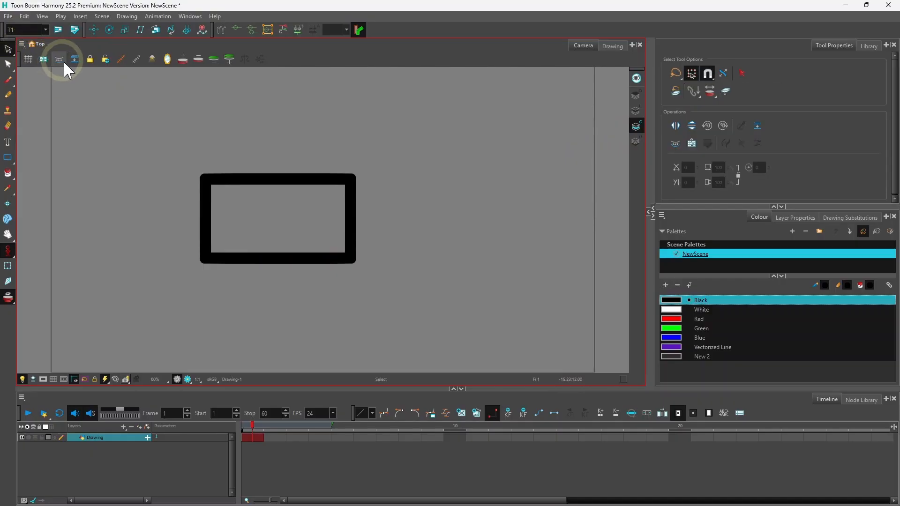
pyautogui.click(249, 279)
pyautogui.click(613, 45)
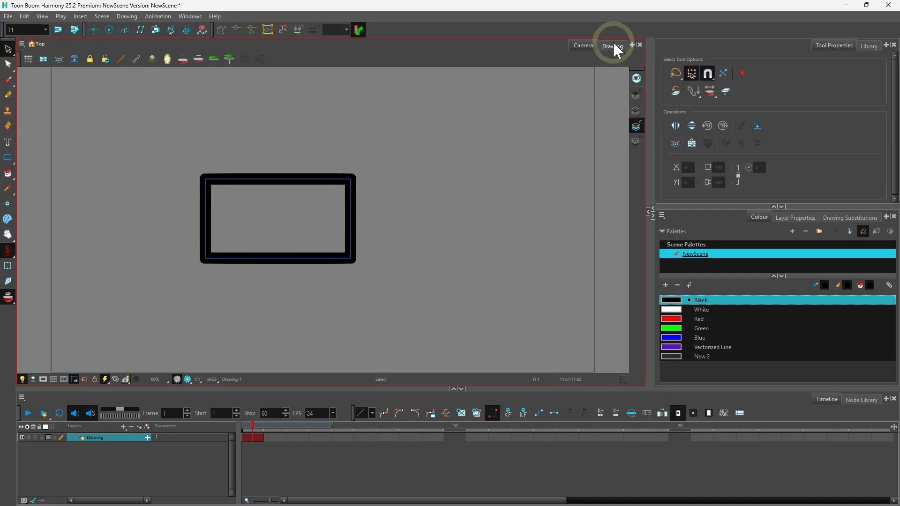
pyautogui.click(232, 256)
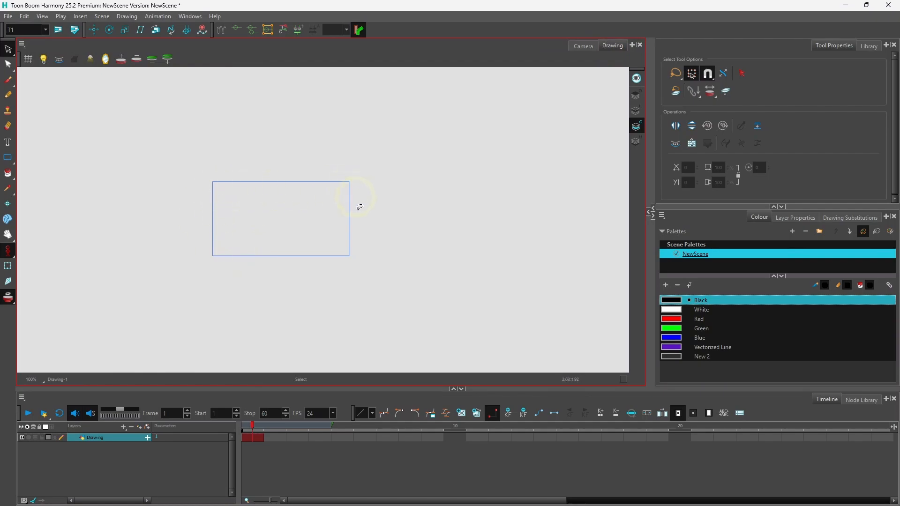
pyautogui.click(584, 46)
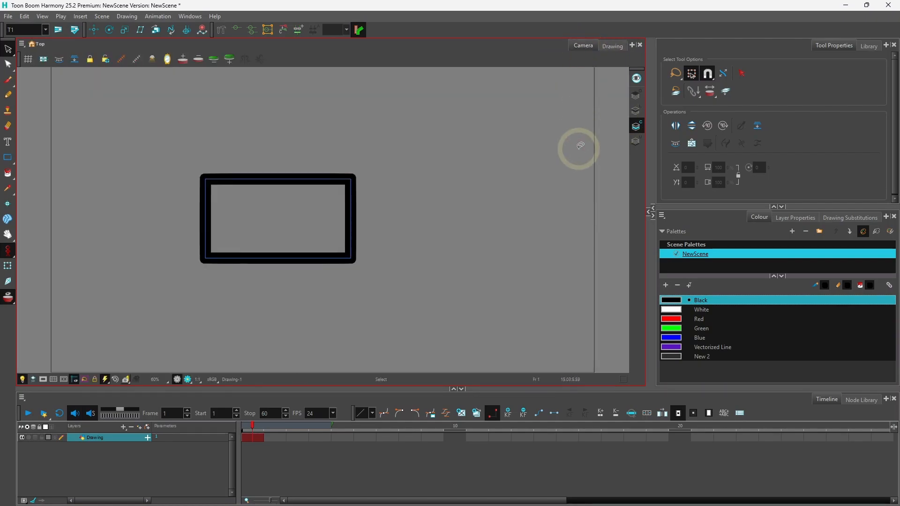
# Return to the Cutter tool and turn on Apply to Line and Colour Art.
pyautogui.click(9, 65)
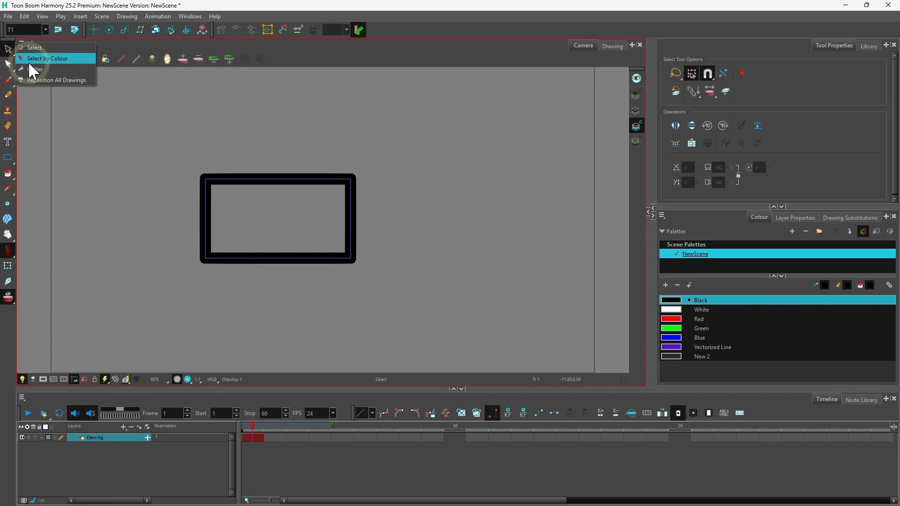
pyautogui.click(35, 73)
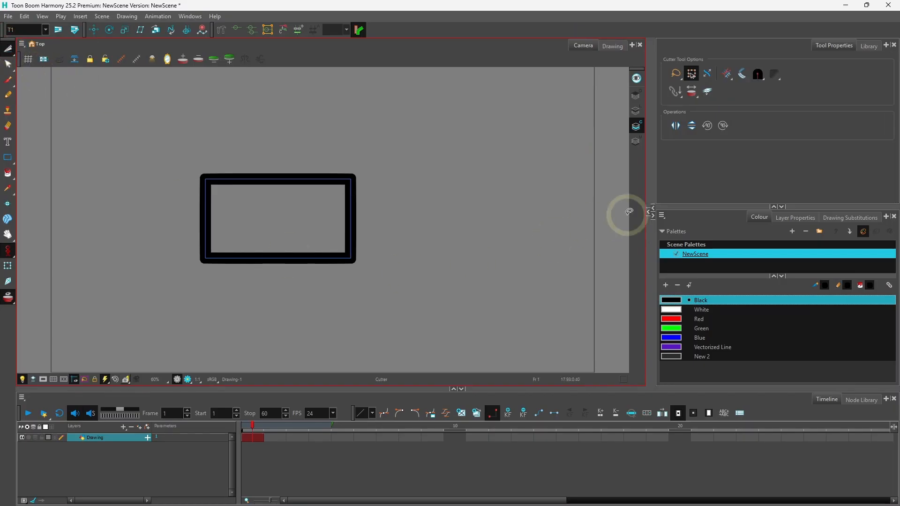
pyautogui.click(707, 90)
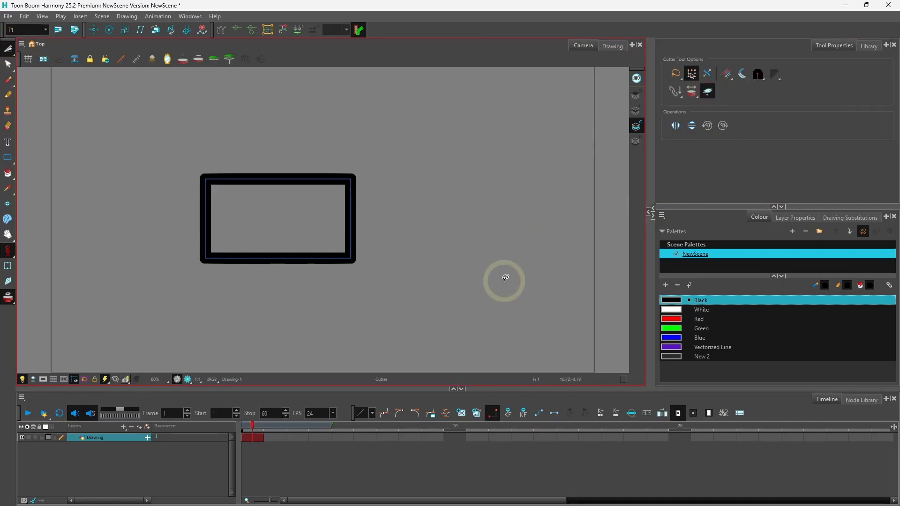
# With Line Art active, lasso around the whole black rectangle and move it left and slightly up.
pyautogui.click(636, 111)
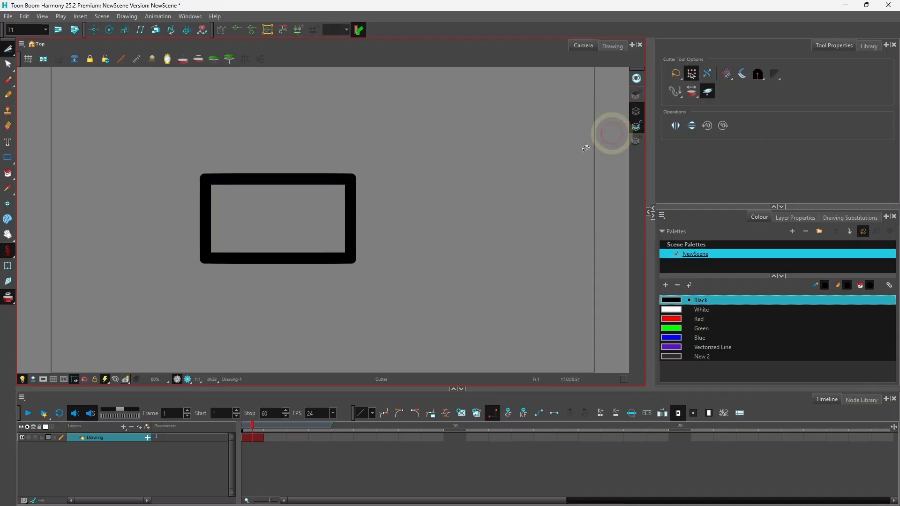
pyautogui.moveTo(204, 139)
pyautogui.mouseDown()
pyautogui.moveTo(330, 140)
pyautogui.moveTo(398, 187)
pyautogui.moveTo(401, 252)
pyautogui.moveTo(303, 329)
pyautogui.moveTo(198, 327)
pyautogui.moveTo(170, 268)
pyautogui.moveTo(158, 193)
pyautogui.moveTo(180, 161)
pyautogui.moveTo(237, 135)
pyautogui.mouseUp()
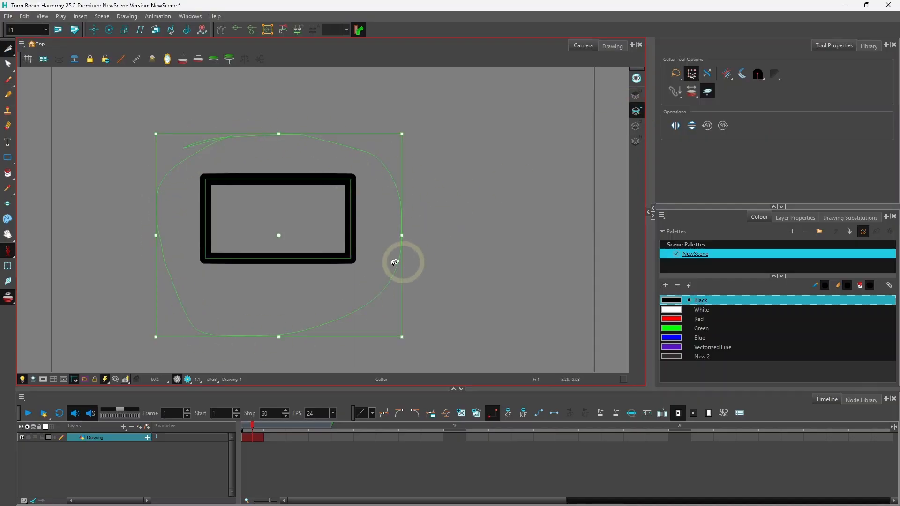
pyautogui.moveTo(278, 215)
pyautogui.mouseDown()
pyautogui.moveTo(416, 175)
pyautogui.moveTo(312, 161)
pyautogui.moveTo(204, 162)
pyautogui.moveTo(184, 193)
pyautogui.mouseUp()
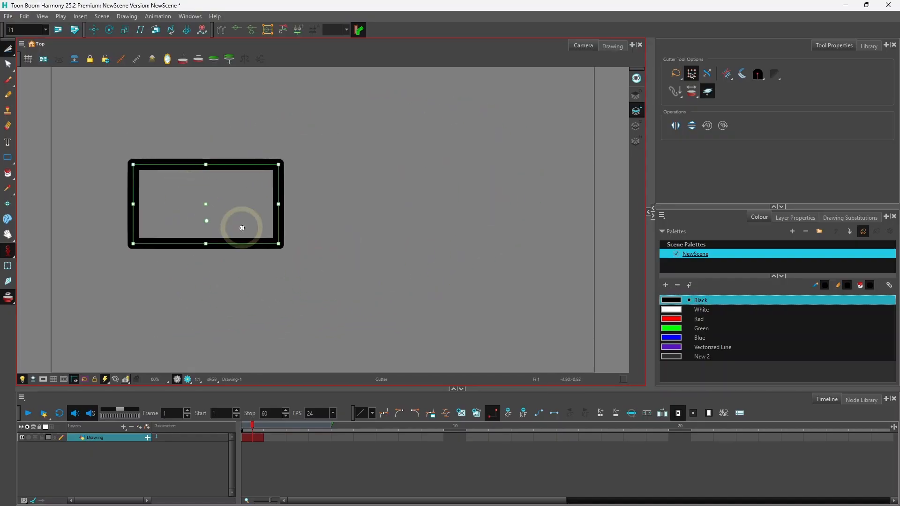
# Inspect the moved rectangle's Colour Art in the Drawing view, and return to Line Art in the Camera view.
pyautogui.click(636, 127)
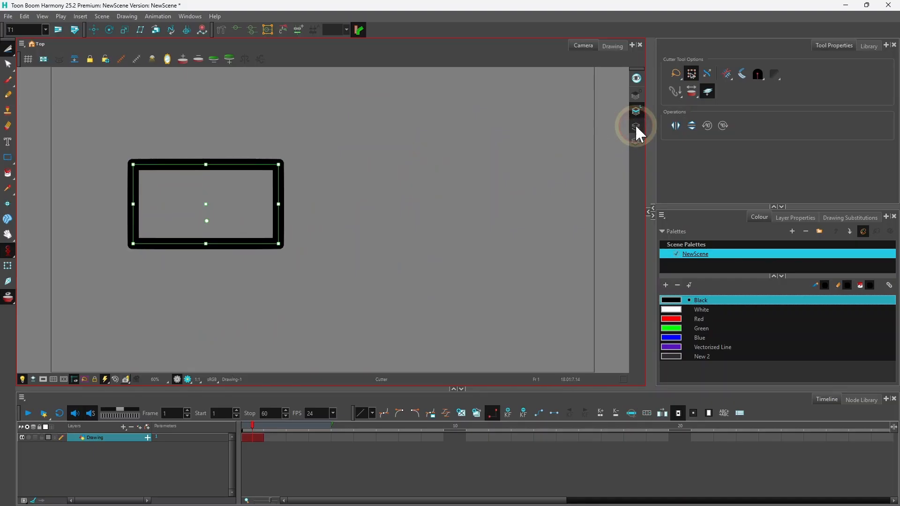
pyautogui.click(612, 46)
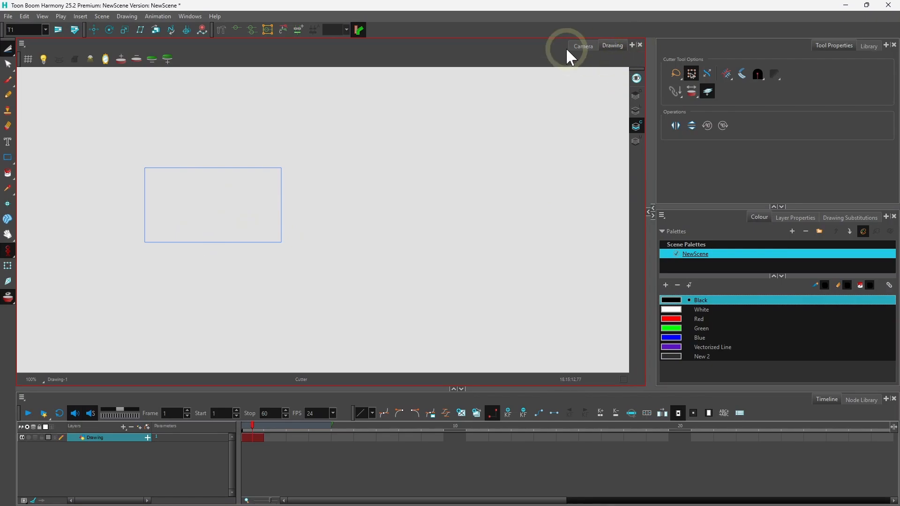
pyautogui.click(585, 45)
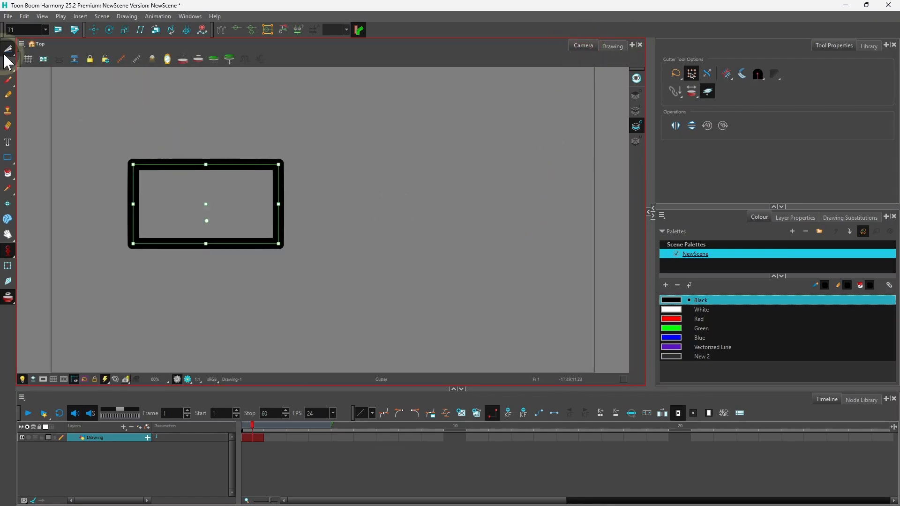
pyautogui.hotkey('ctrl', 'z')
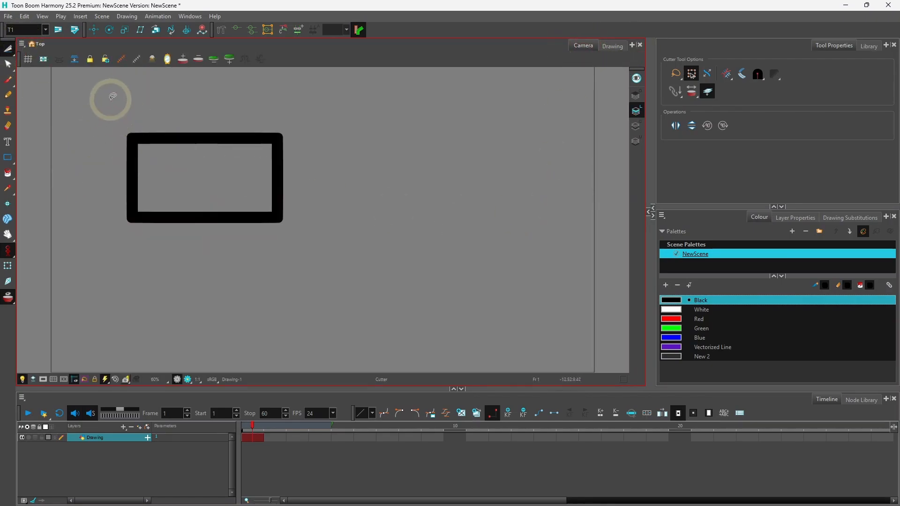
# Lasso around the left end of the black rectangle and move the cut piece to the far right of the canvas.
pyautogui.moveTo(109, 99)
pyautogui.mouseDown()
pyautogui.moveTo(169, 103)
pyautogui.moveTo(170, 243)
pyautogui.moveTo(81, 265)
pyautogui.moveTo(94, 118)
pyautogui.moveTo(105, 83)
pyautogui.moveTo(128, 99)
pyautogui.mouseUp()
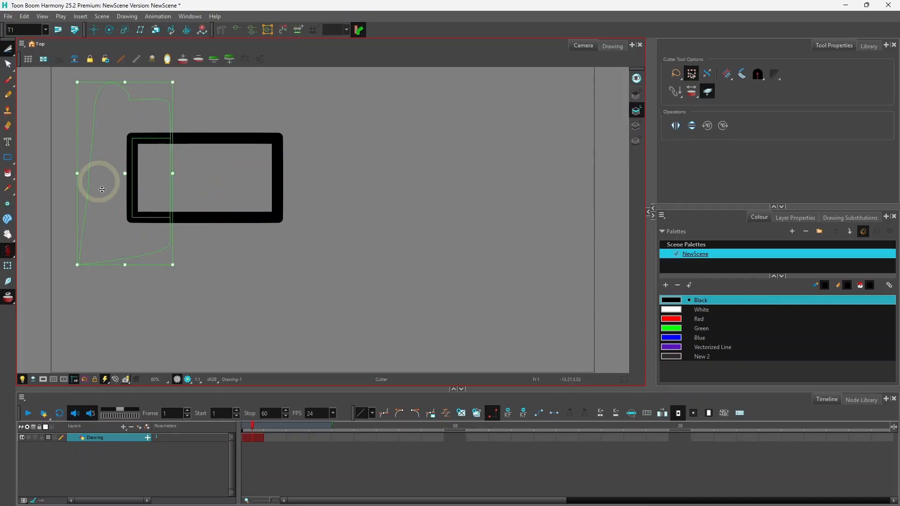
pyautogui.moveTo(111, 172); pyautogui.dragTo(456, 203)
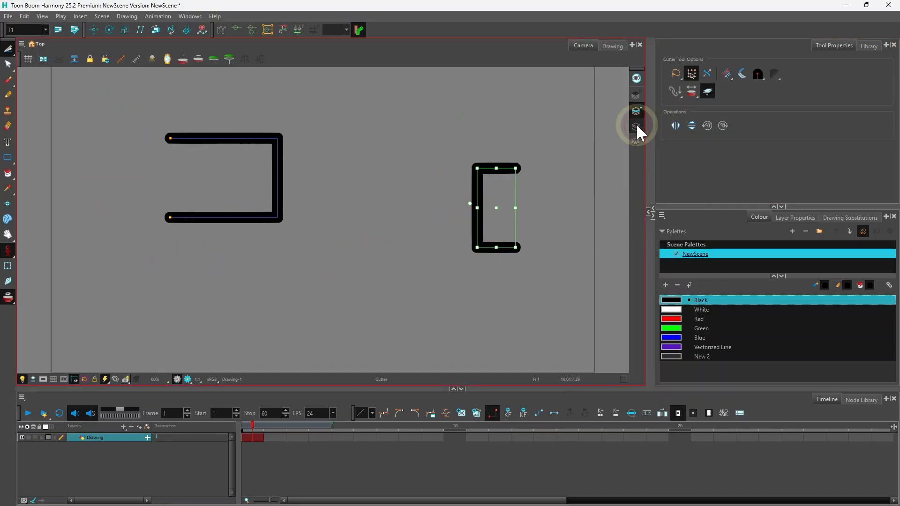
# Inspect the cut shapes' Colour Art in the Drawing view, and delete the moved piece with Line Art active in the Camera view.
pyautogui.click(610, 45)
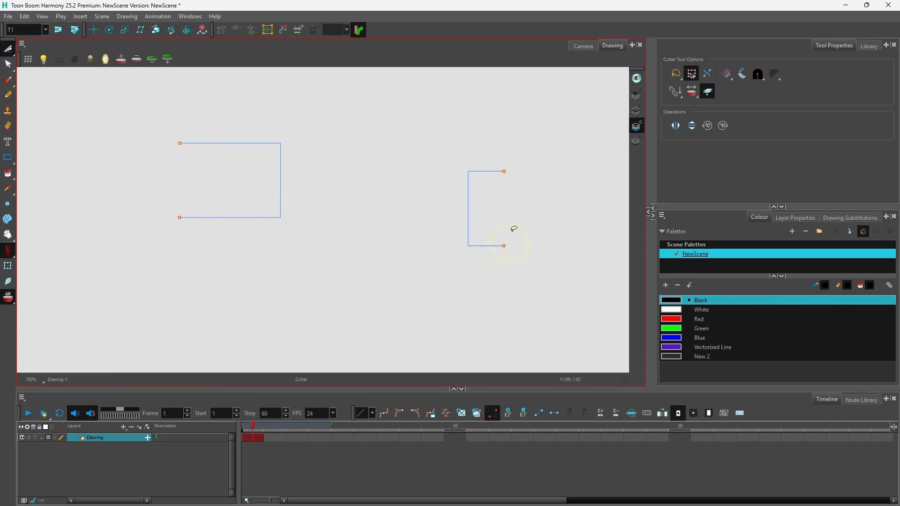
pyautogui.click(584, 45)
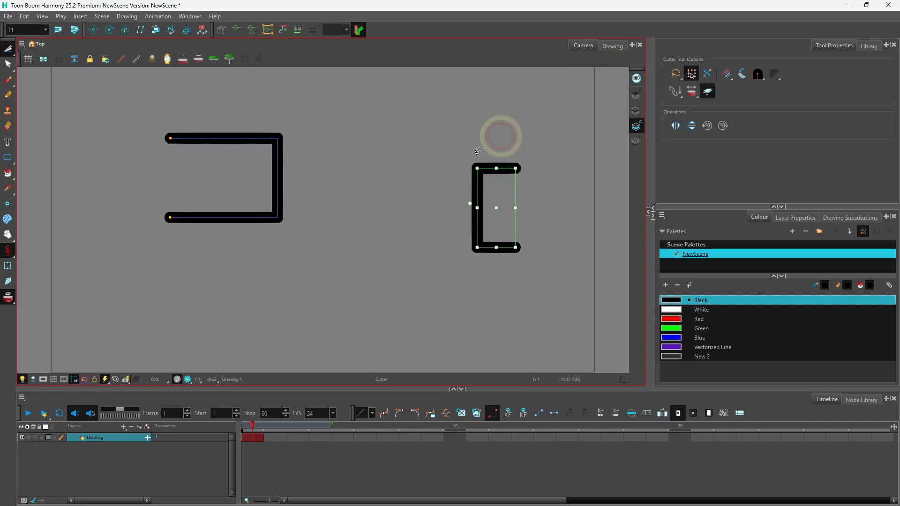
pyautogui.click(635, 109)
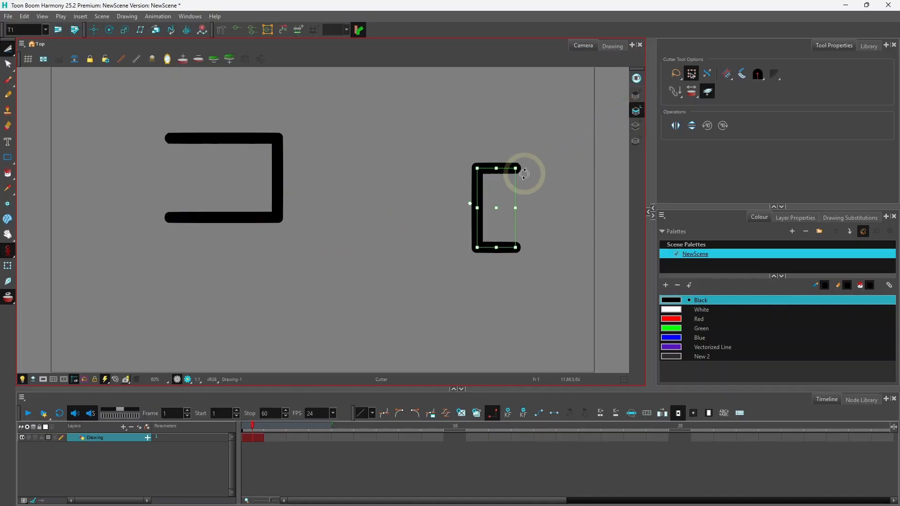
pyautogui.press('Delete')
# Turn off Apply to Line and Colour Art, and lasso the remaining shape's upper bar and move it to the right.
pyautogui.click(708, 91)
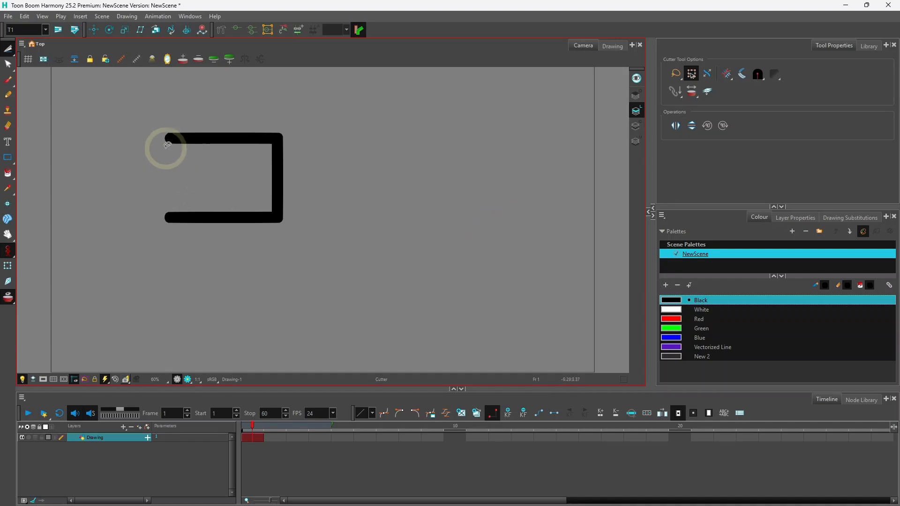
pyautogui.moveTo(175, 105)
pyautogui.mouseDown()
pyautogui.moveTo(154, 127)
pyautogui.moveTo(156, 150)
pyautogui.moveTo(201, 163)
pyautogui.moveTo(339, 145)
pyautogui.moveTo(291, 113)
pyautogui.moveTo(176, 121)
pyautogui.mouseUp()
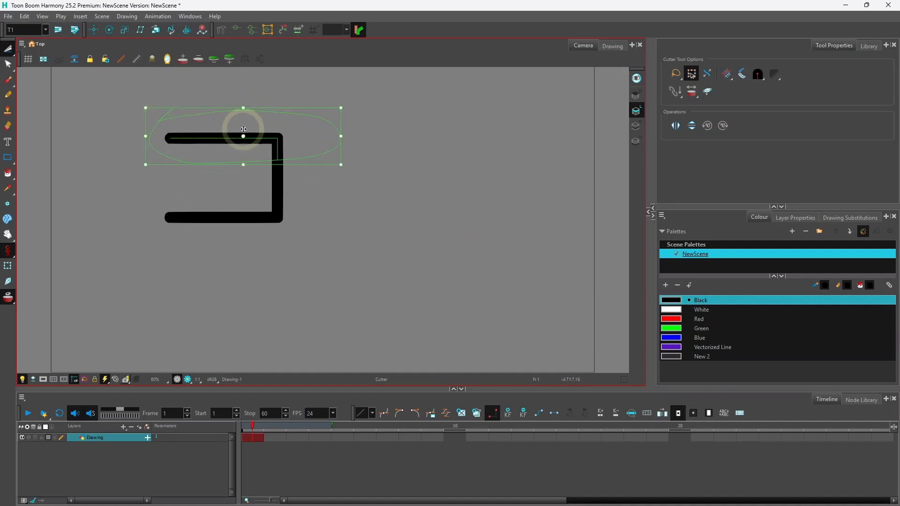
pyautogui.moveTo(241, 131); pyautogui.dragTo(472, 128)
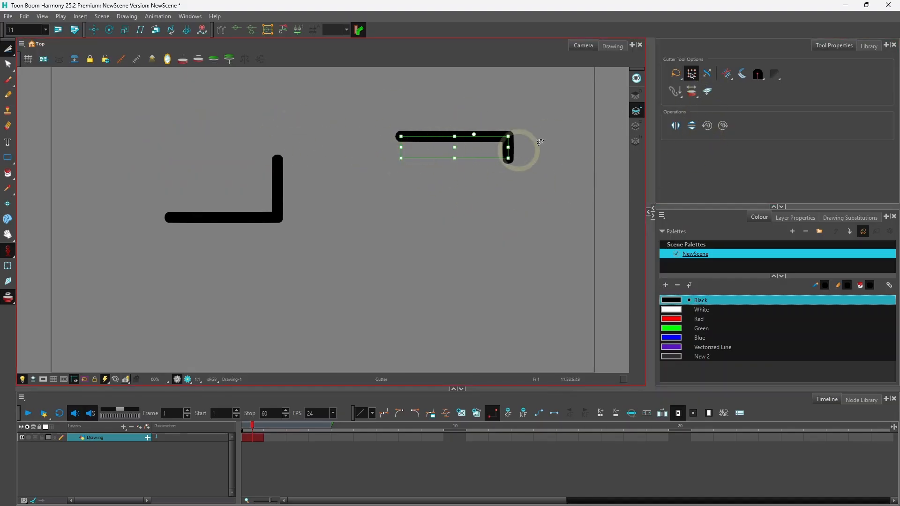
# Inspect the Colour Art after the upper bar's cut in the Drawing view, and return to Line Art in the Camera view.
pyautogui.click(612, 46)
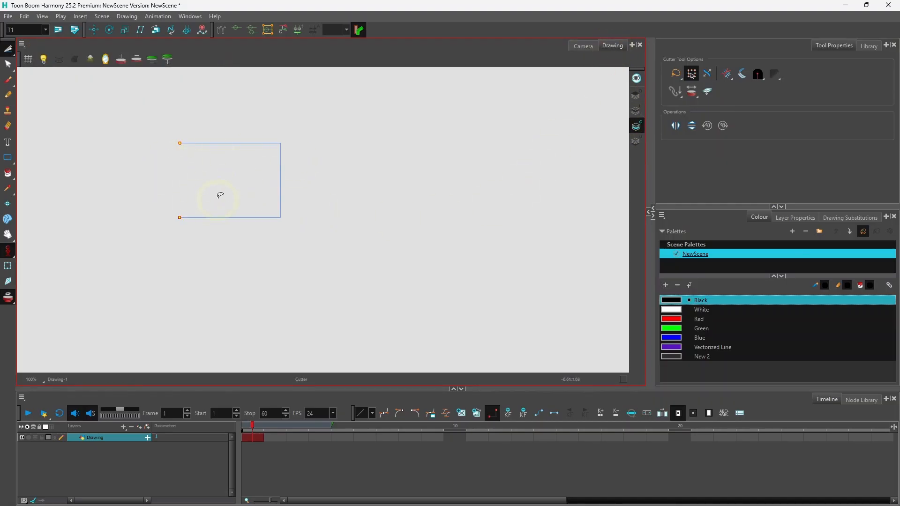
pyautogui.click(585, 45)
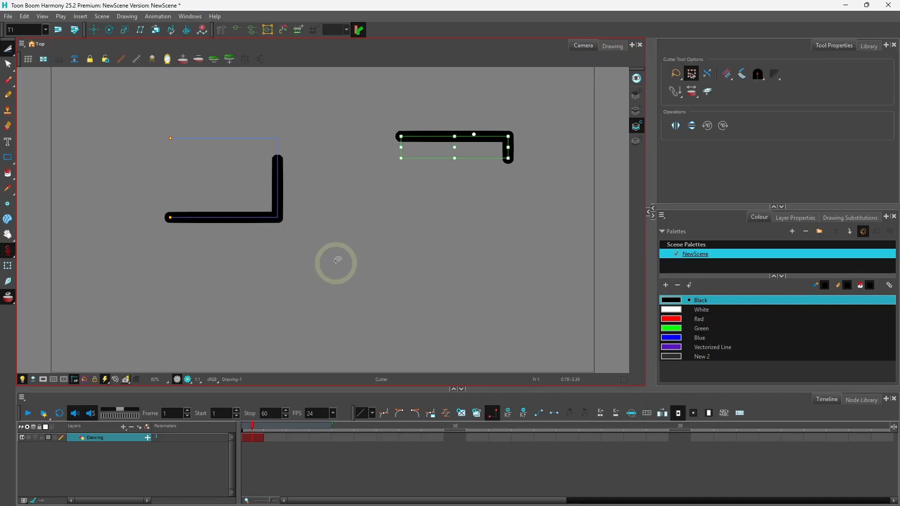
pyautogui.click(635, 113)
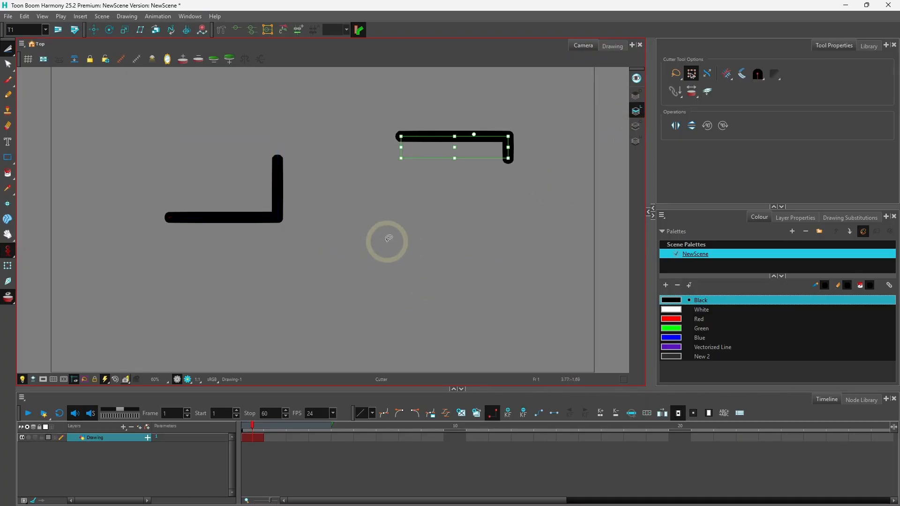